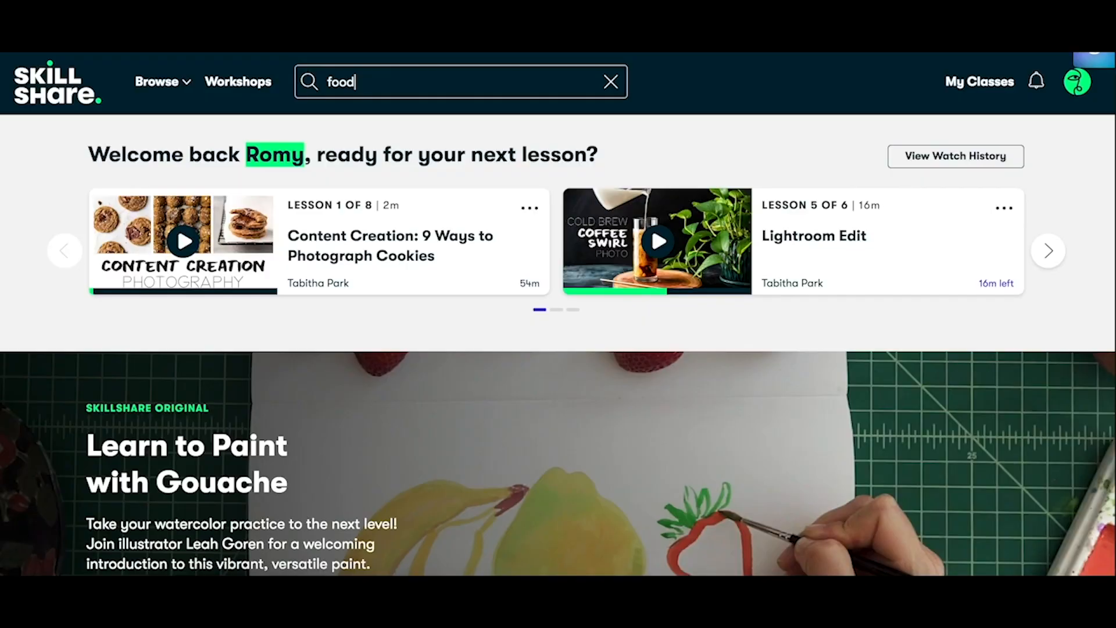
Search Skillshare for "food photography" and open the class "DIY Food Photography: Capturing Food in Your Kitchen".
text(photography)
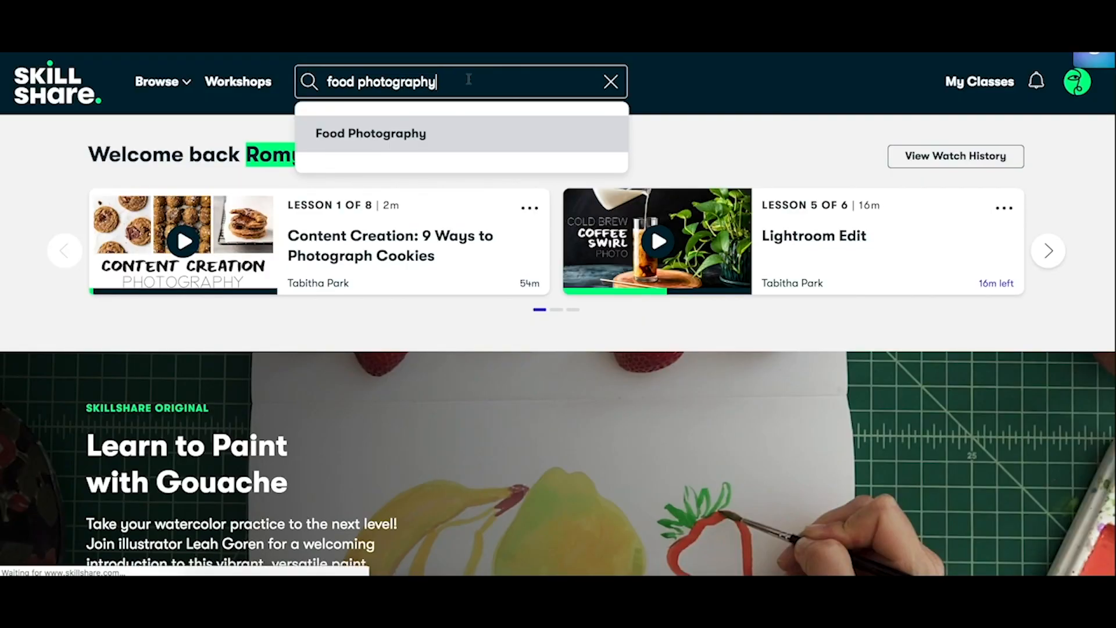
key(Return)
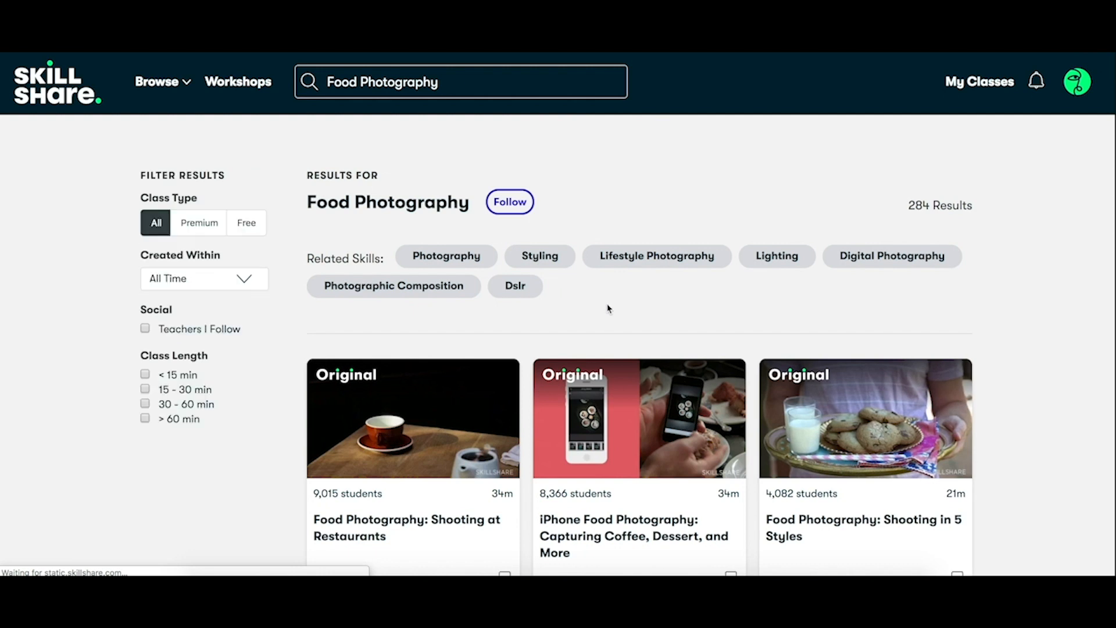
scroll(609, 309, down, 3)
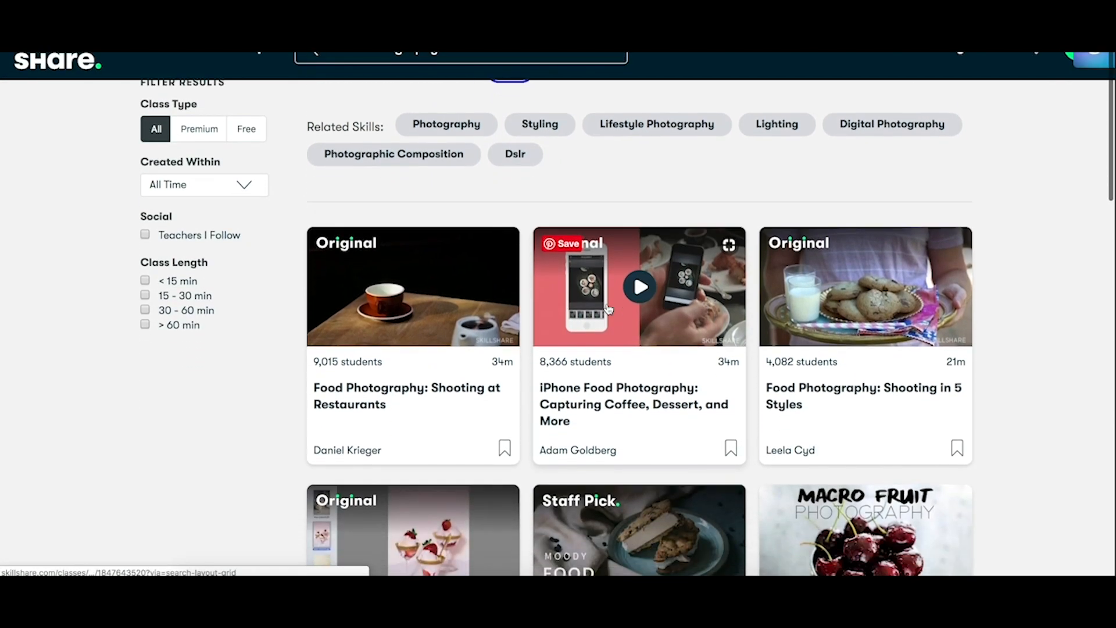
scroll(609, 308, down, 4)
scroll(608, 308, down, 4)
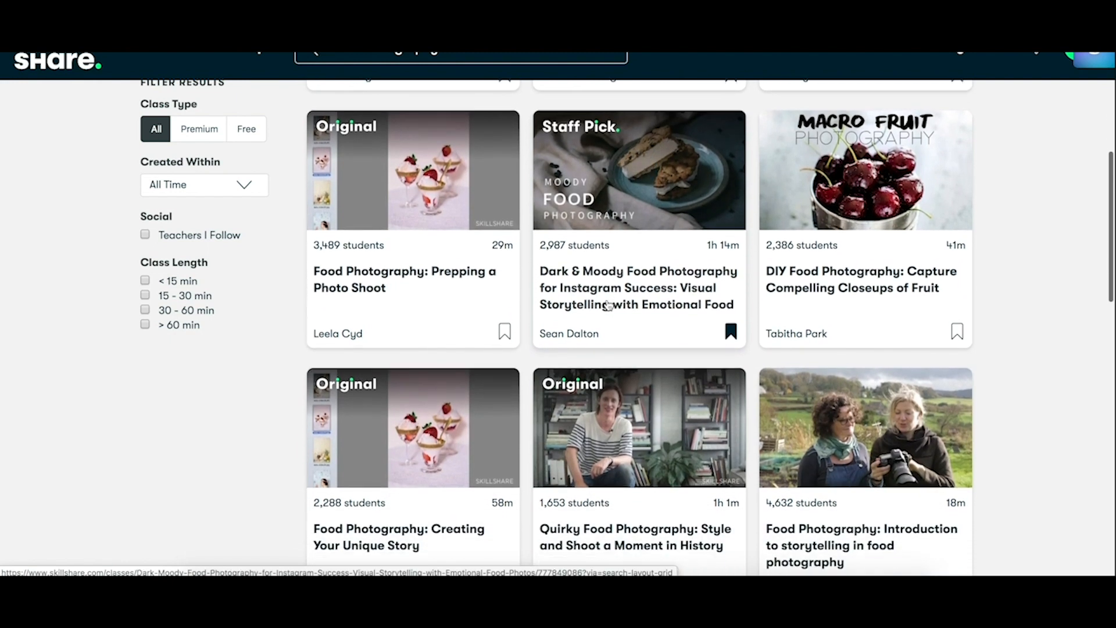
scroll(608, 306, down, 6)
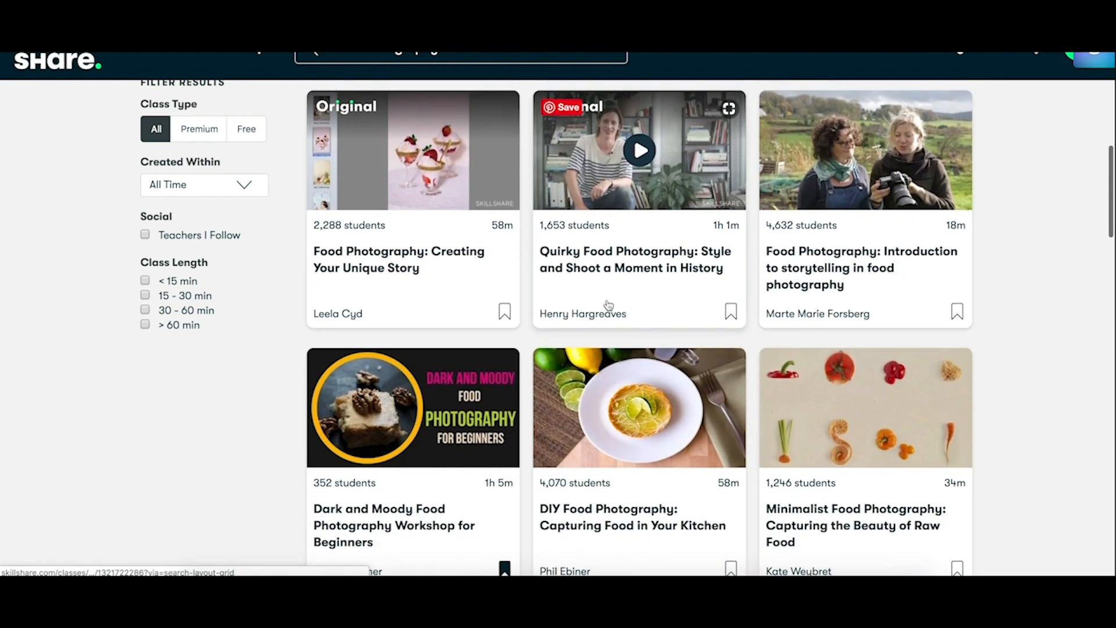
scroll(609, 305, down, 2)
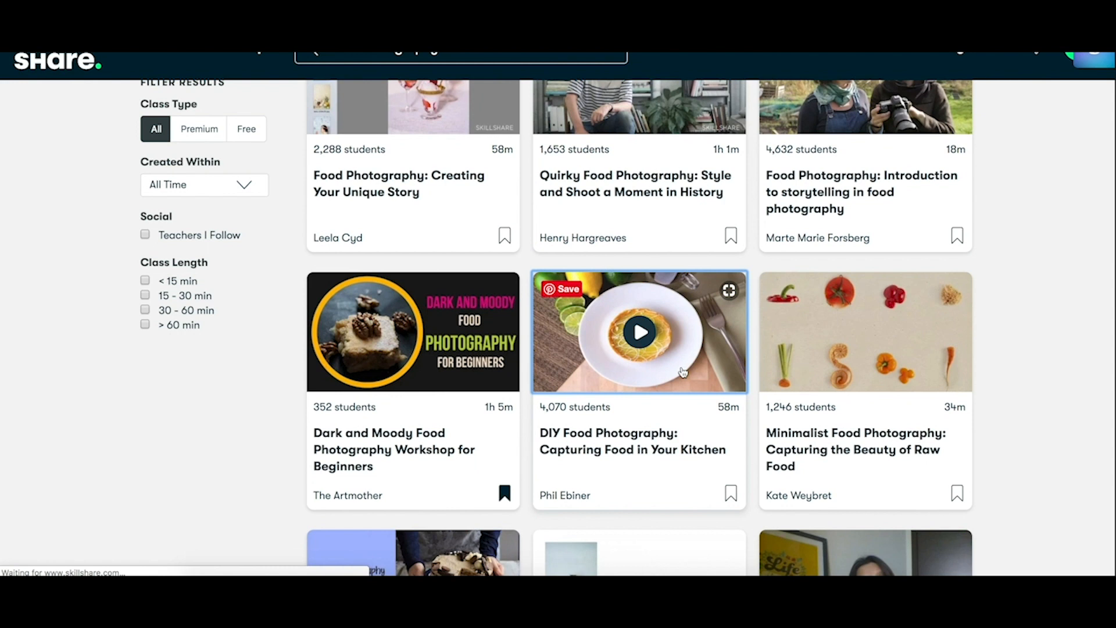
click(682, 372)
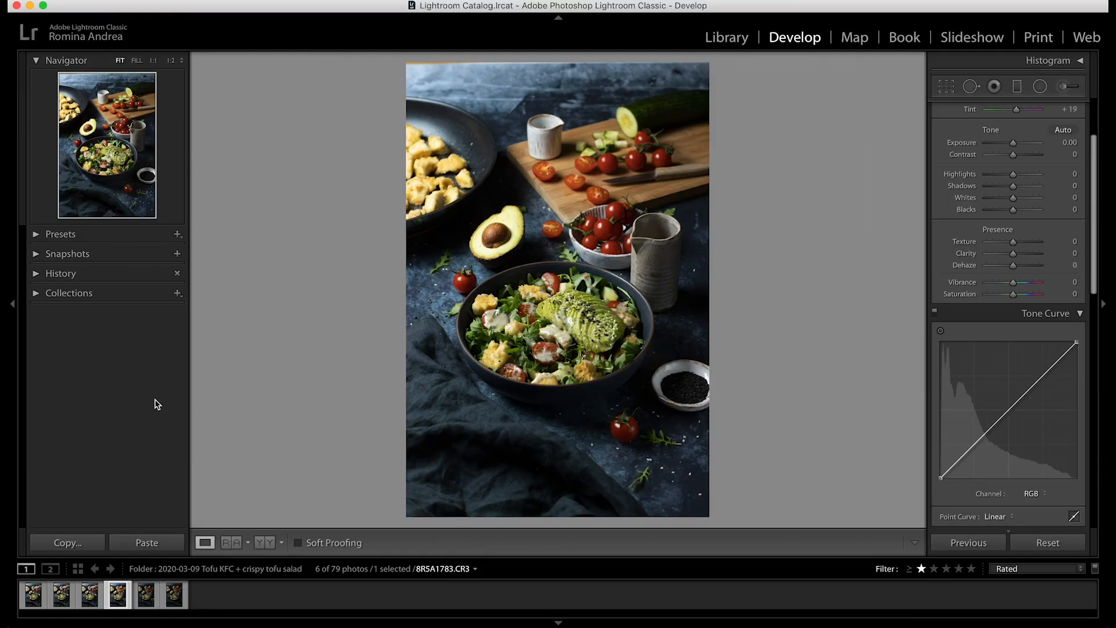
Switch to Lightroom Classic, review the six rated salad photos one by one and select the dressing-pouring shot 8R5A1781.CR3.
click(35, 596)
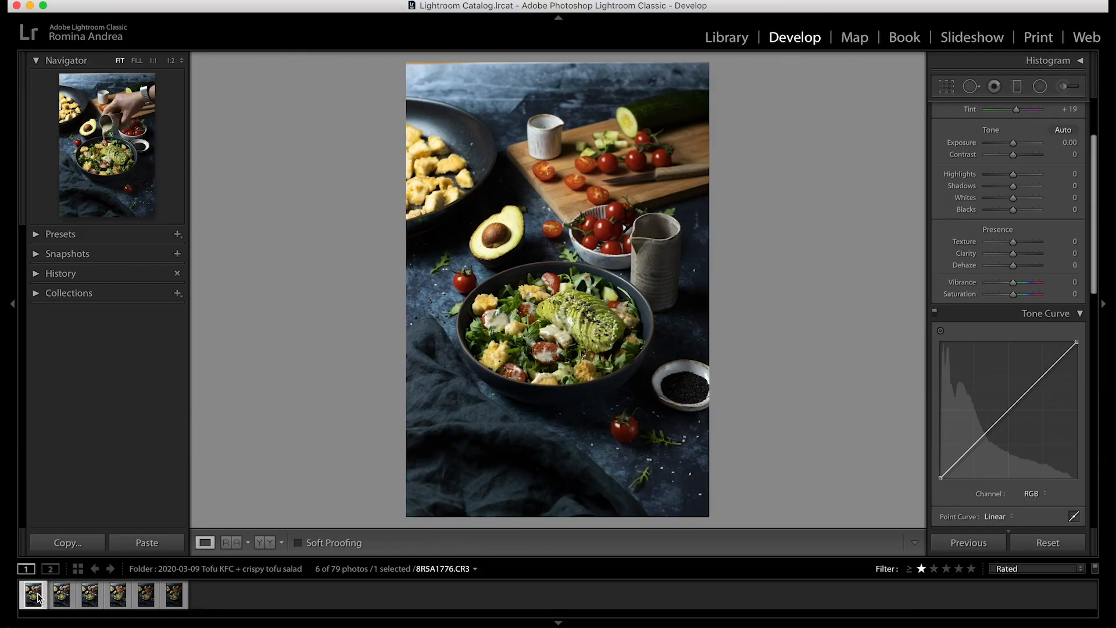
click(68, 599)
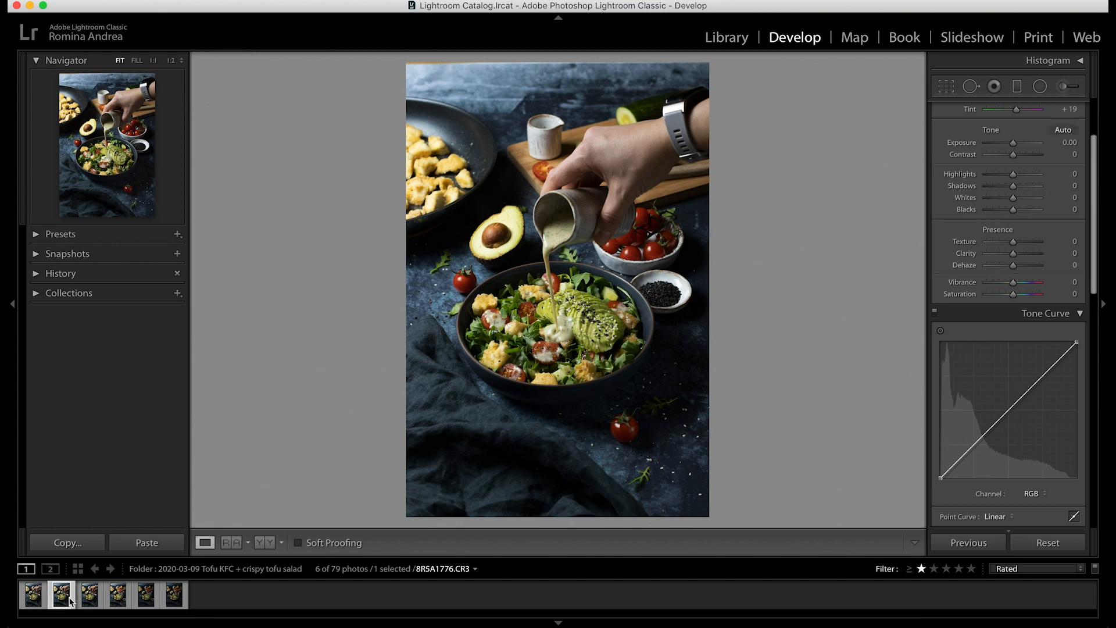
click(90, 599)
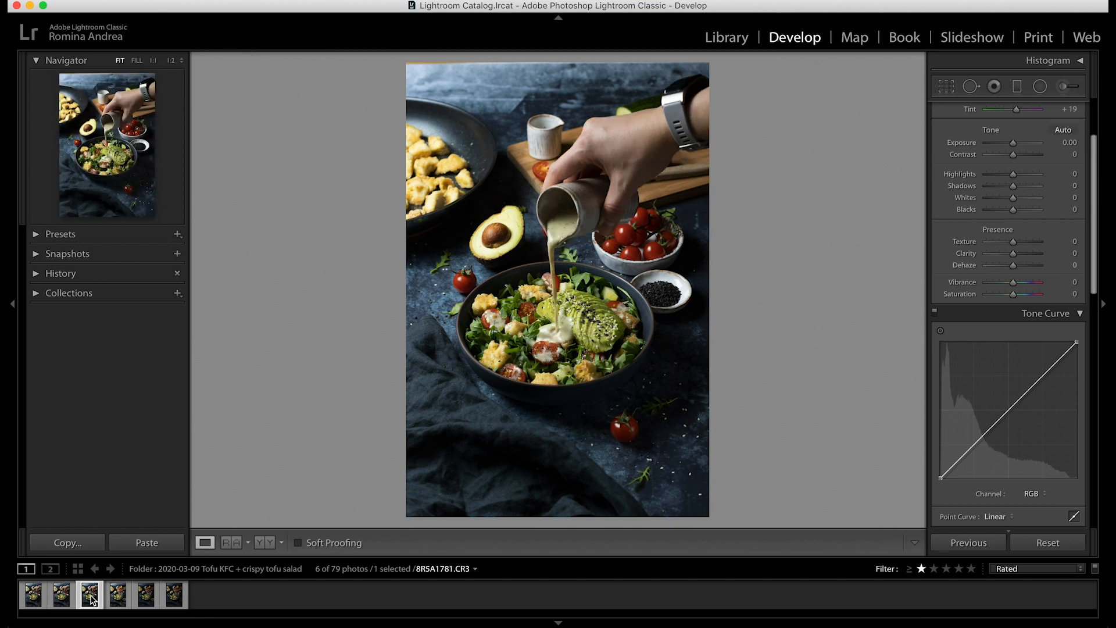
click(115, 595)
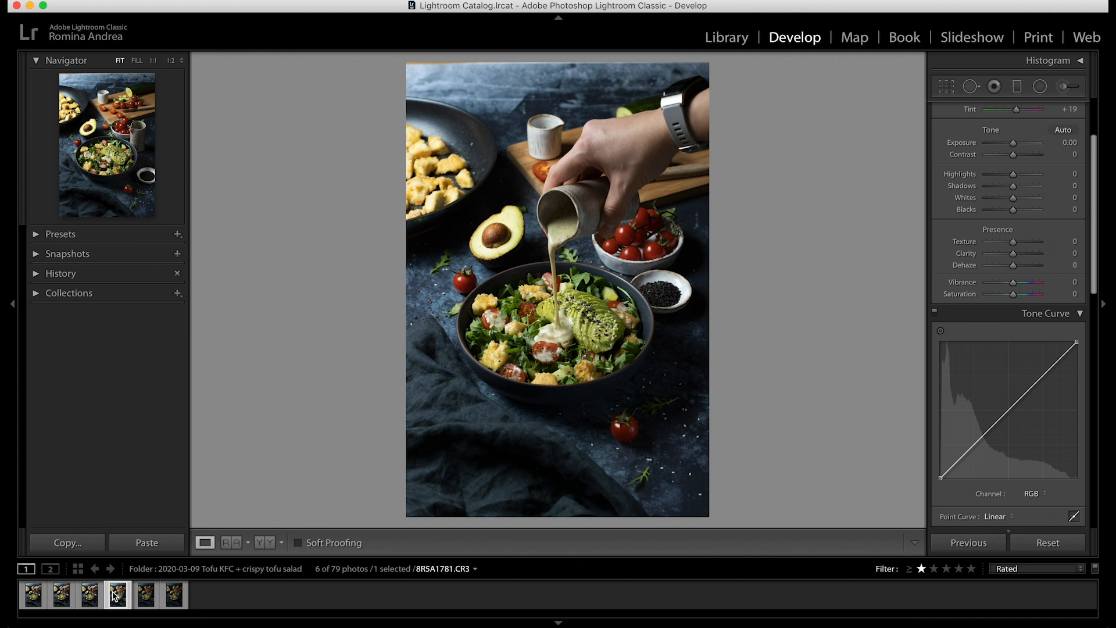
click(148, 596)
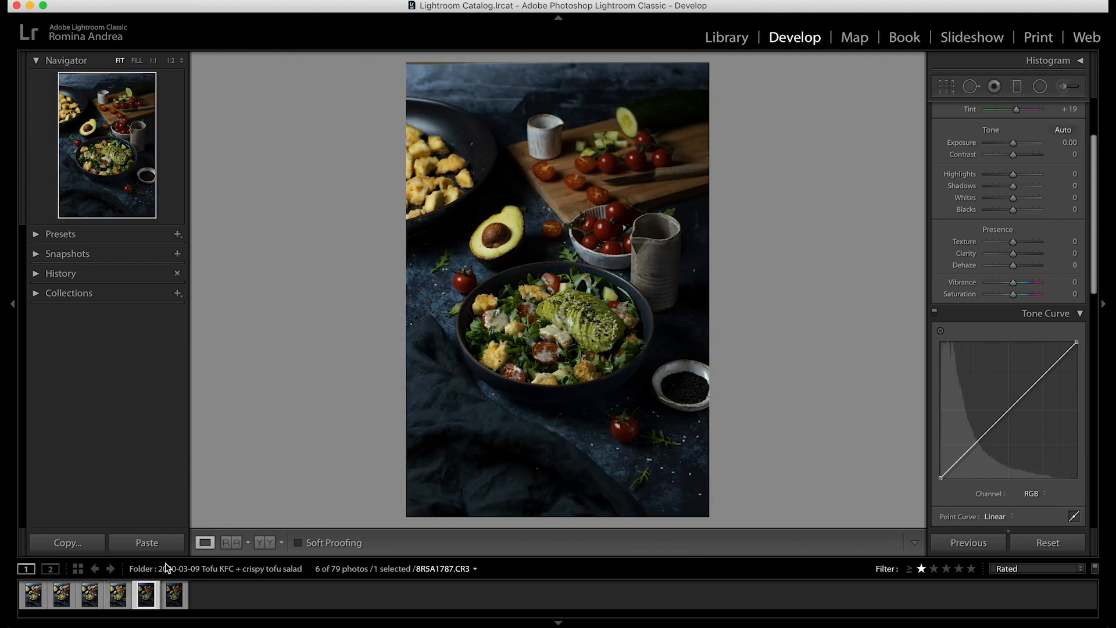
click(176, 595)
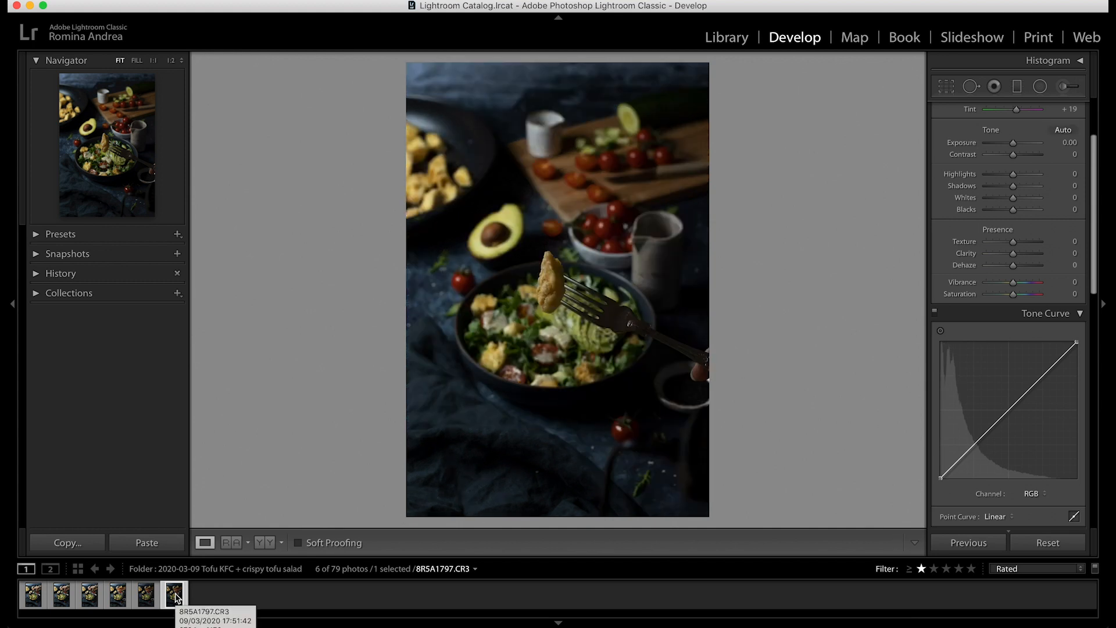
click(89, 595)
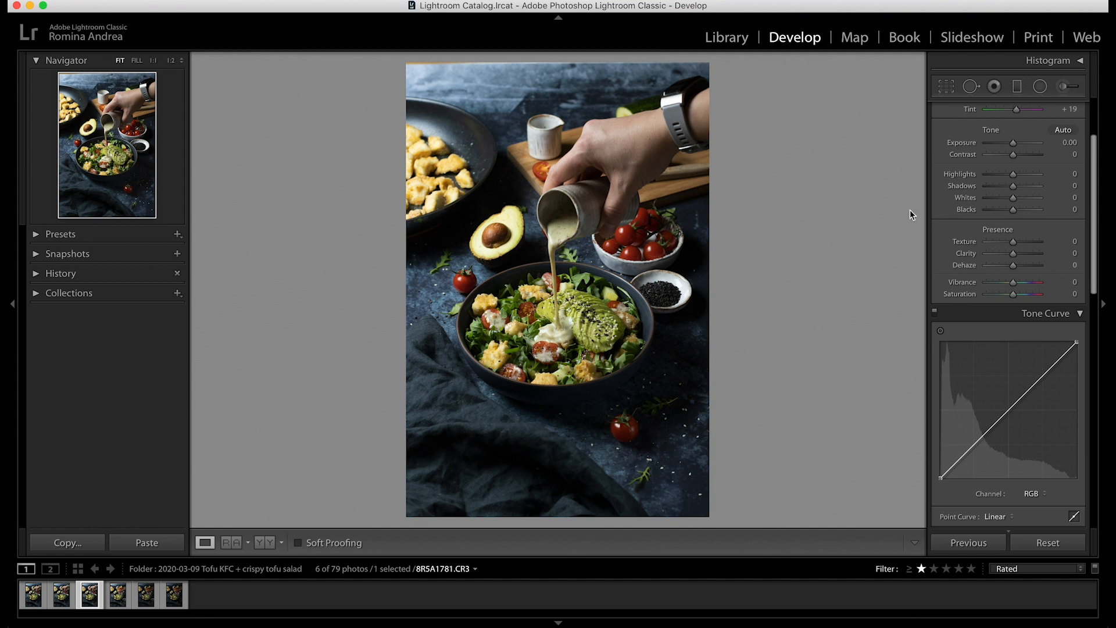
Enable profile corrections and chromatic aberration removal in the photo's lens corrections.
scroll(1016, 357, down, 10)
scroll(1018, 361, down, 4)
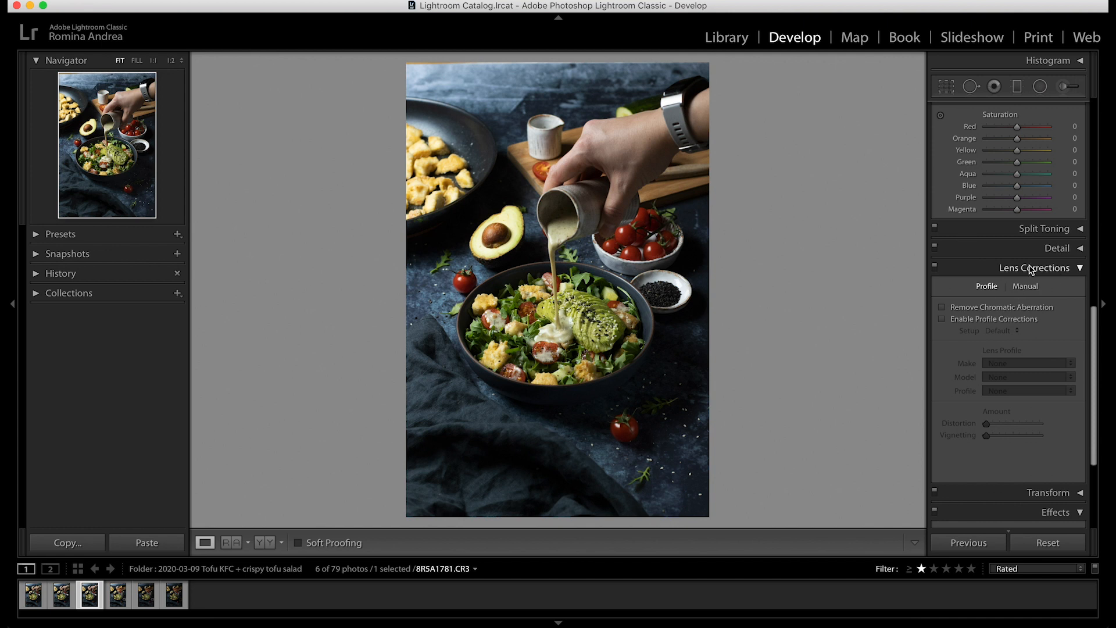
click(958, 321)
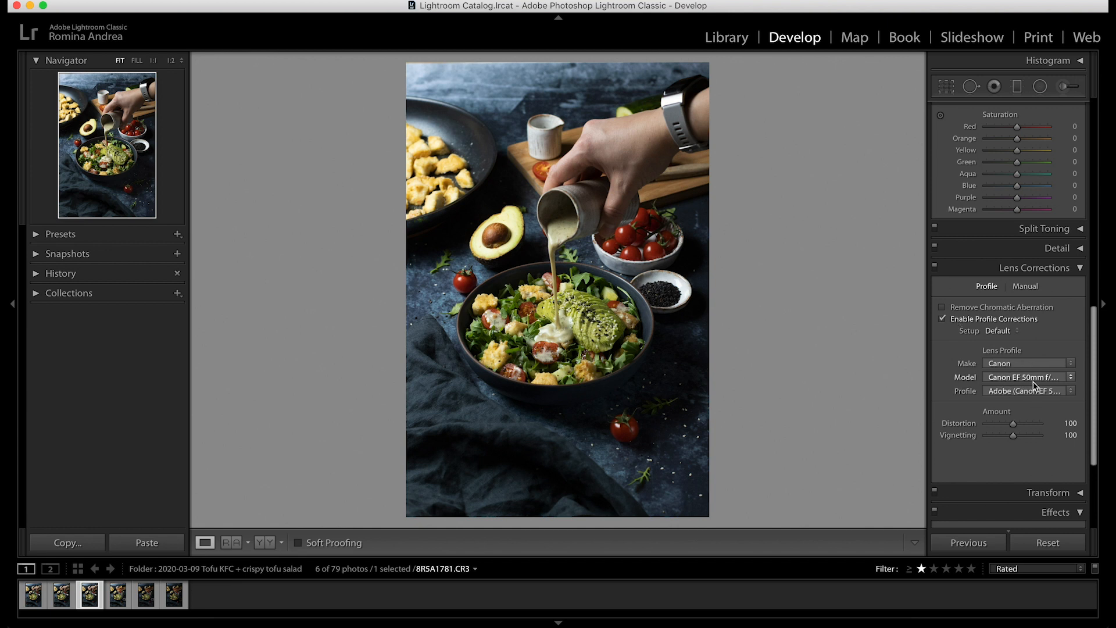
click(957, 306)
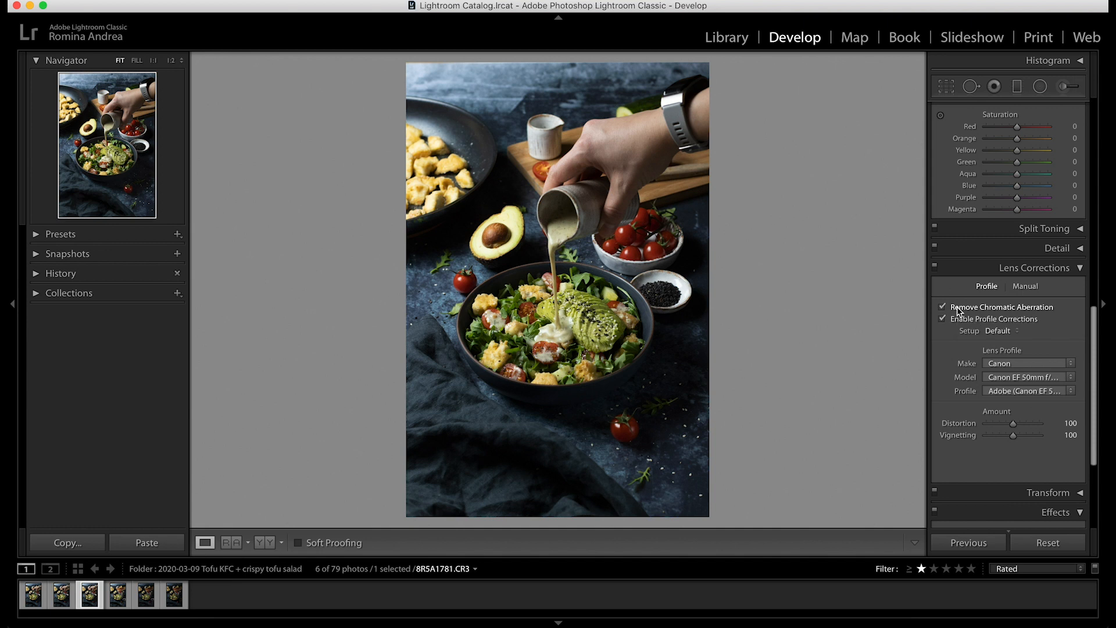
click(1080, 269)
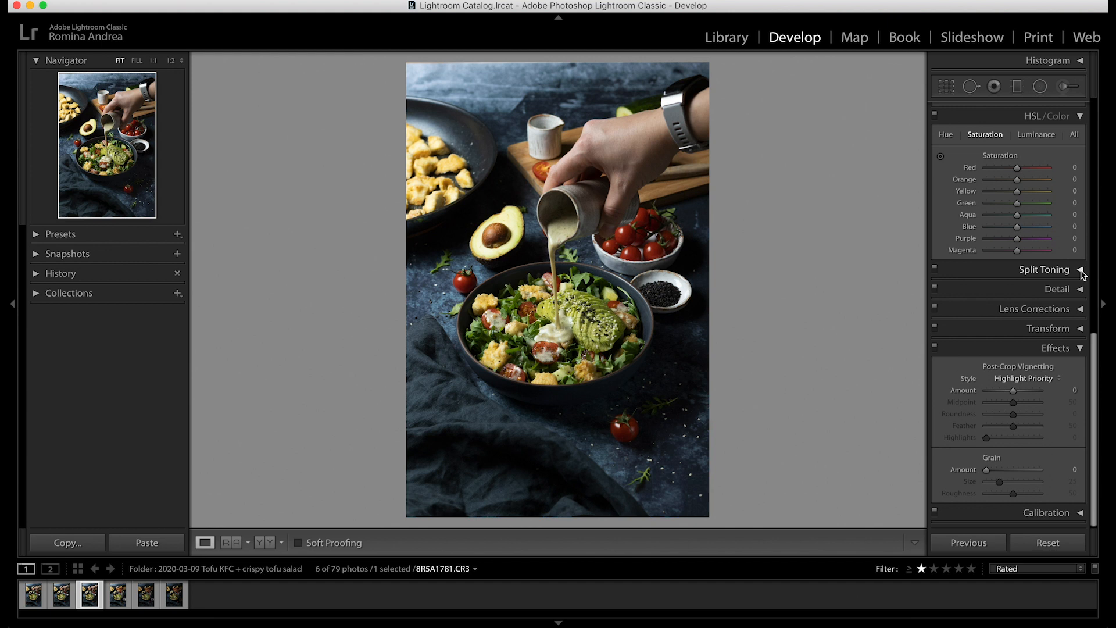
Apply the automatic tone adjustment to the photo.
scroll(1000, 252, up, 10)
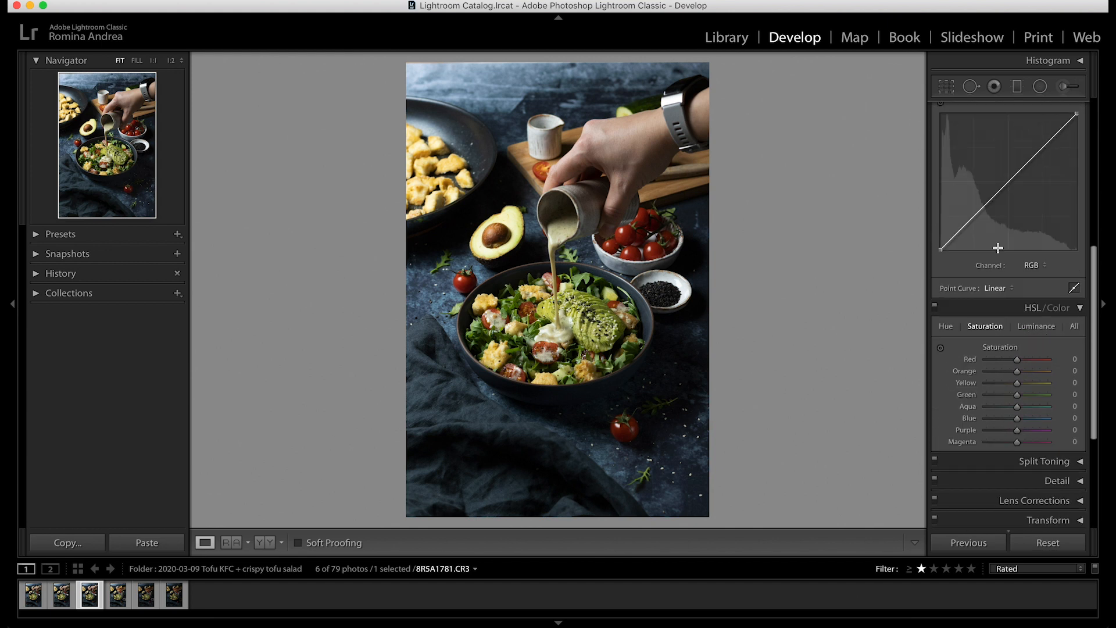
scroll(999, 251, up, 2)
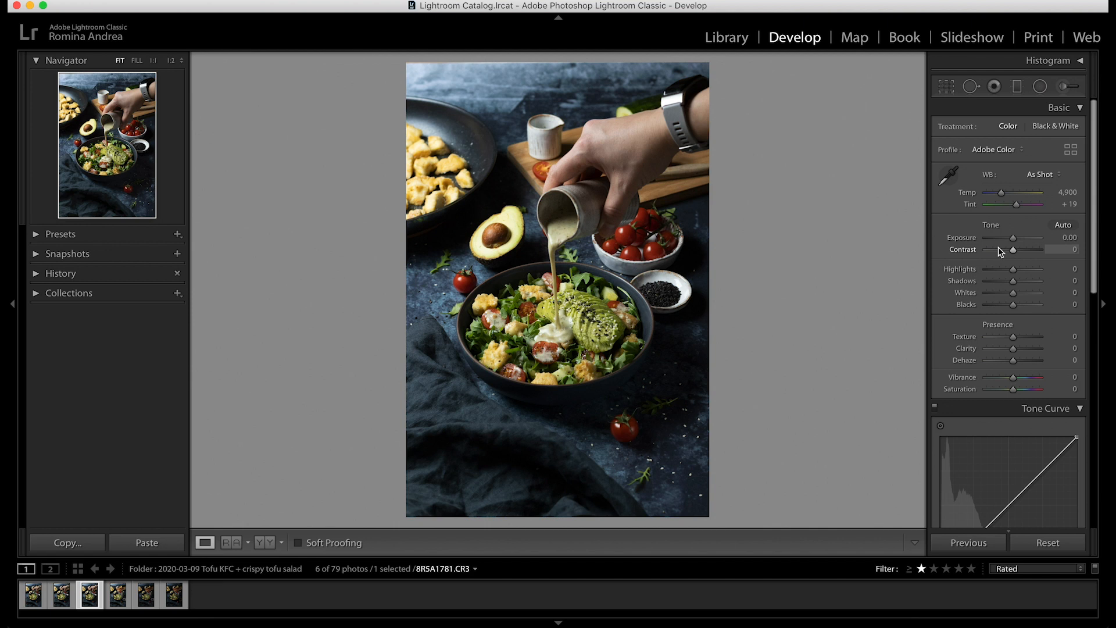
click(1063, 226)
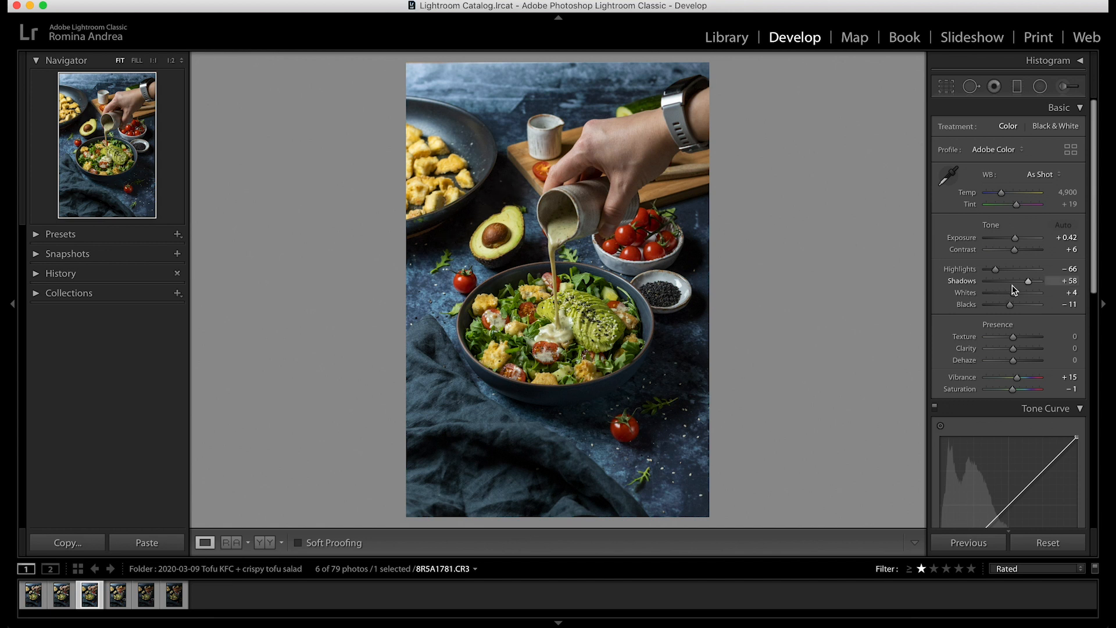
Fine-tune the basic adjustments: Shadows +63, Whites +17, Saturation +3 and Highlights −75.
drag(1030, 284, 1030, 285)
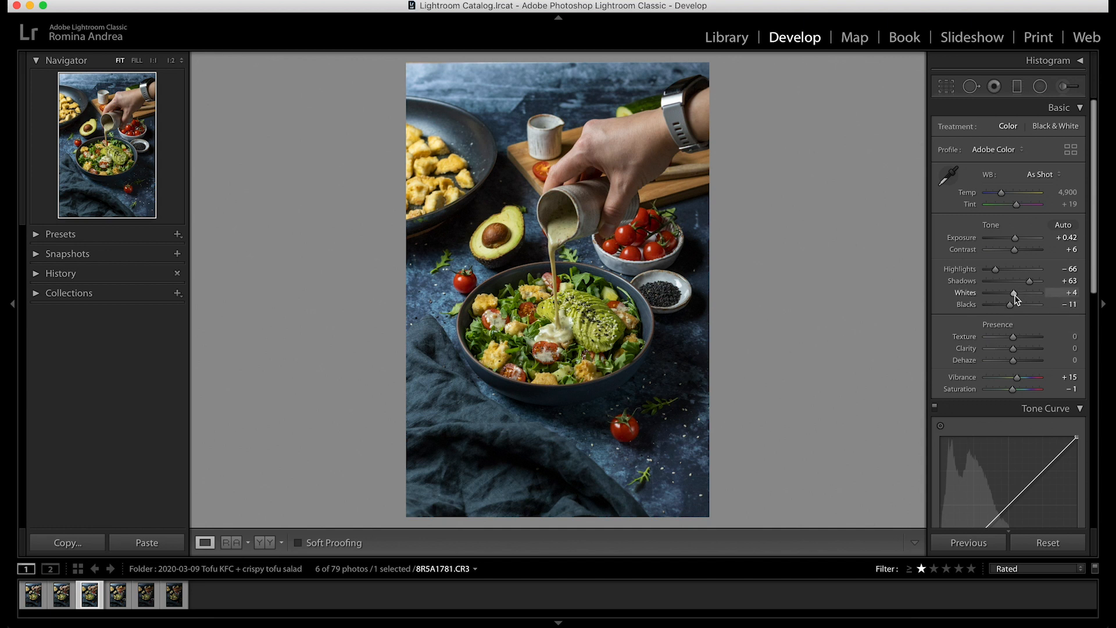
drag(1015, 297, 1019, 299)
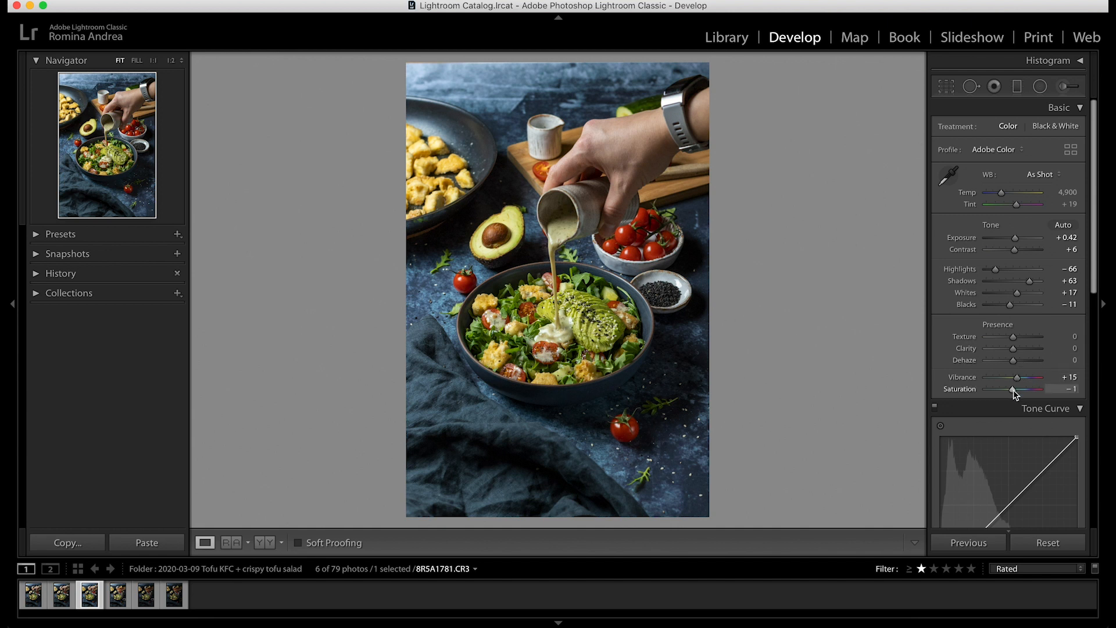
drag(1013, 393, 1016, 393)
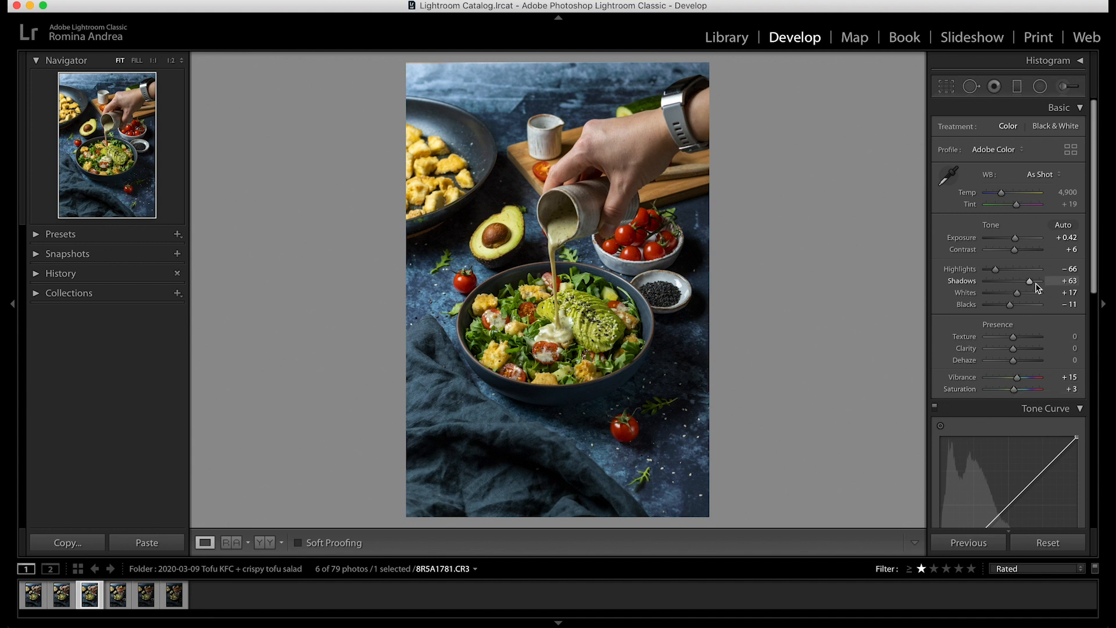
mouse_move(995, 269)
mouse_down()
mouse_move(977, 274)
mouse_move(1013, 267)
mouse_move(996, 271)
mouse_up()
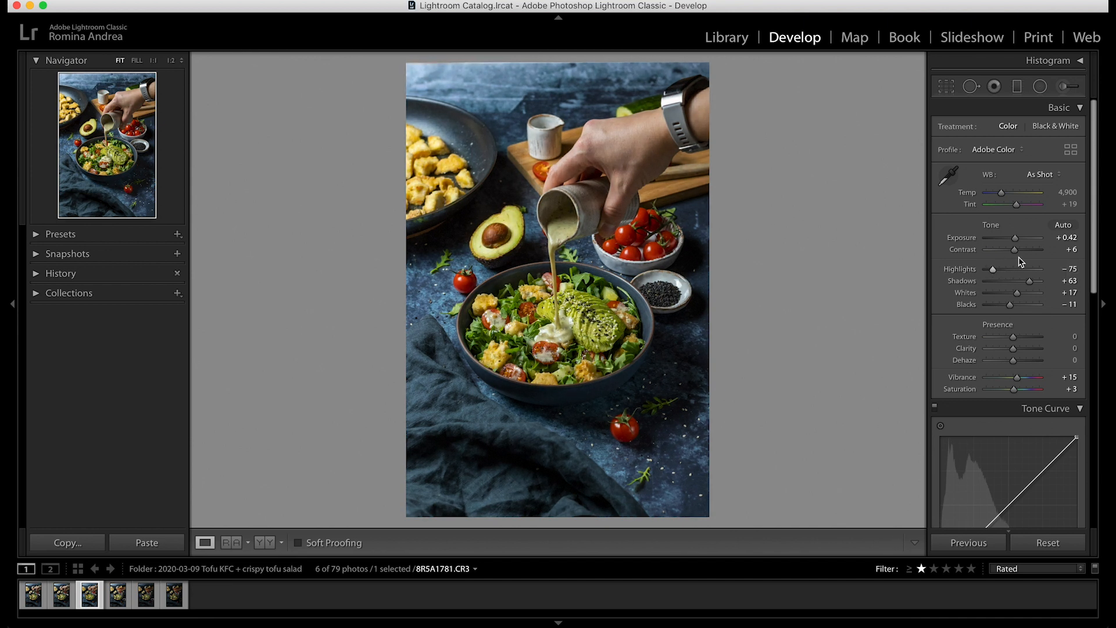
Set the photo's Texture to +5 and Clarity to +6.
scroll(1040, 265, down, 1)
scroll(1039, 263, down, 2)
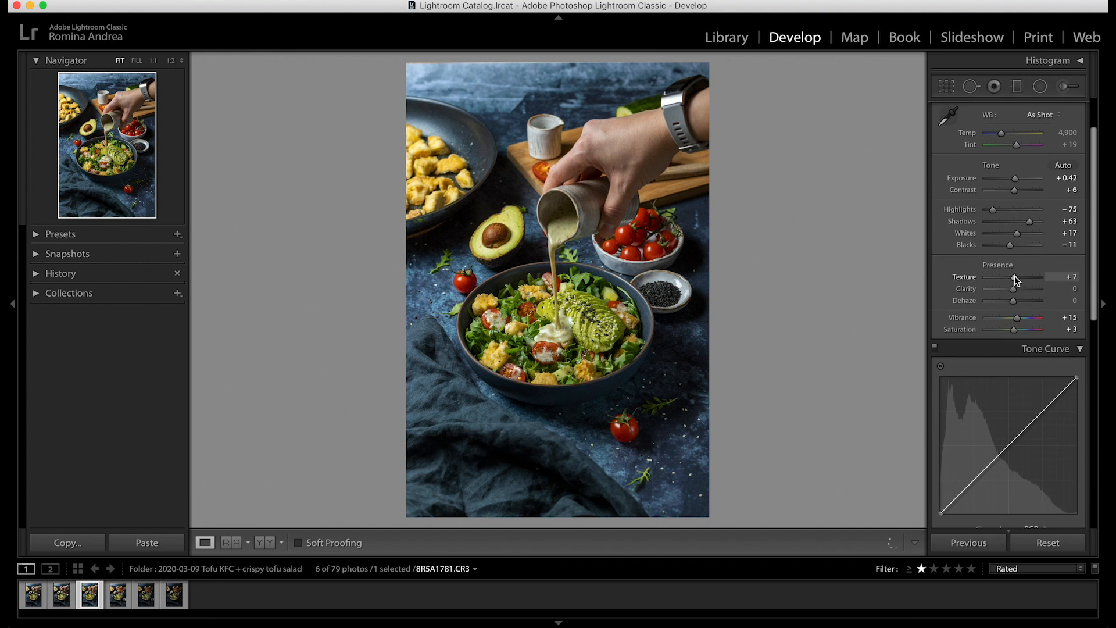
drag(1014, 292, 1017, 290)
click(1070, 290)
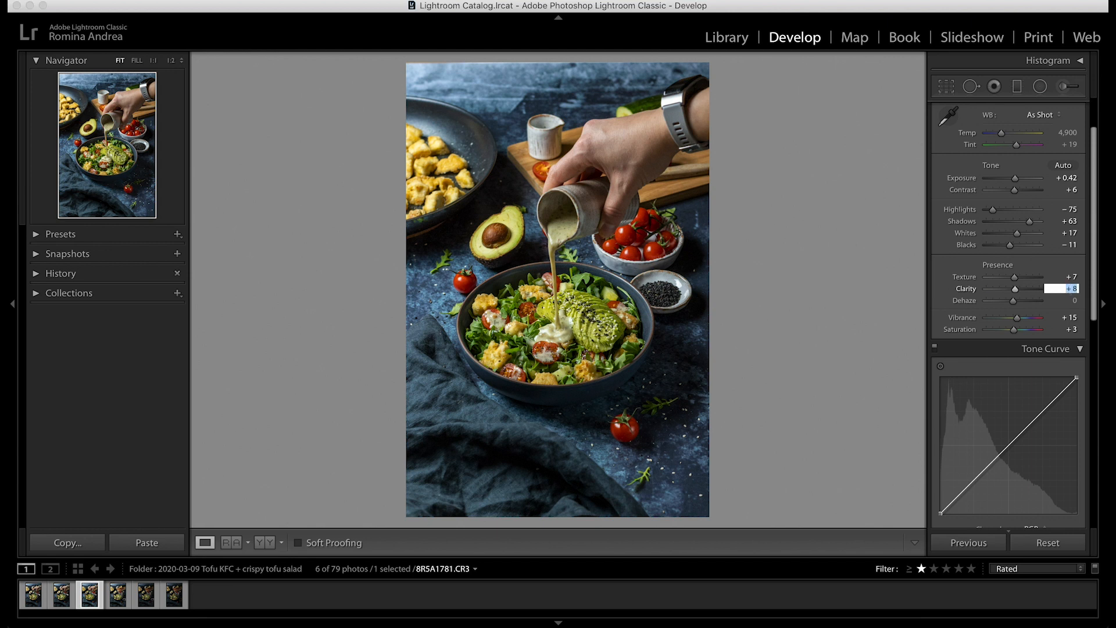
click(1070, 277)
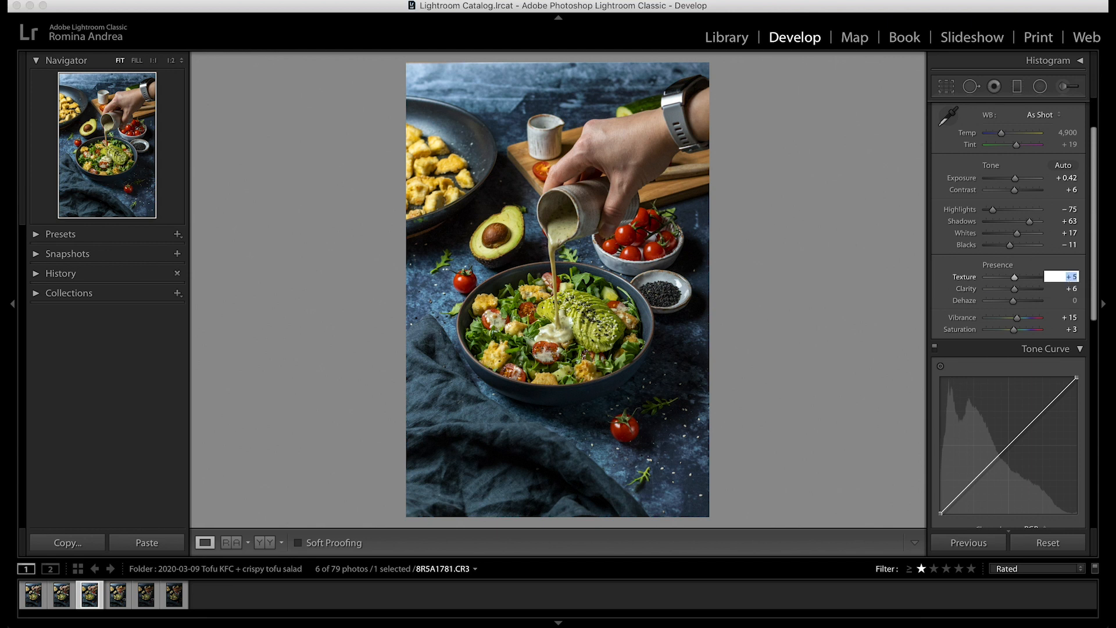
Add three points to the RGB tone curve, at the midtones, the shadows and the highlights.
scroll(1026, 318, down, 2)
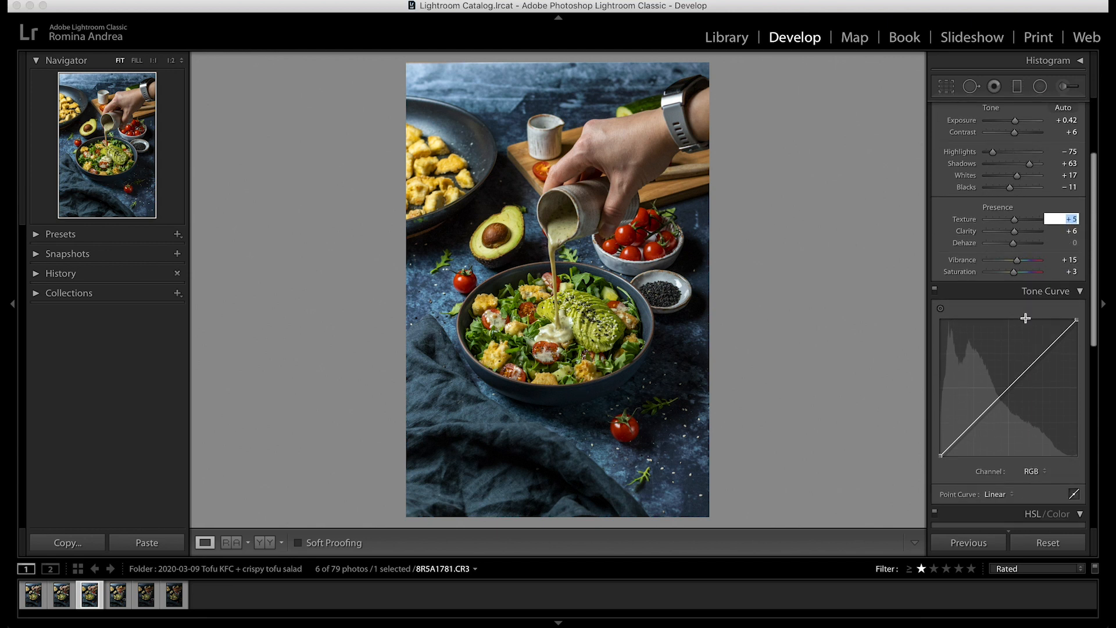
scroll(1025, 318, down, 5)
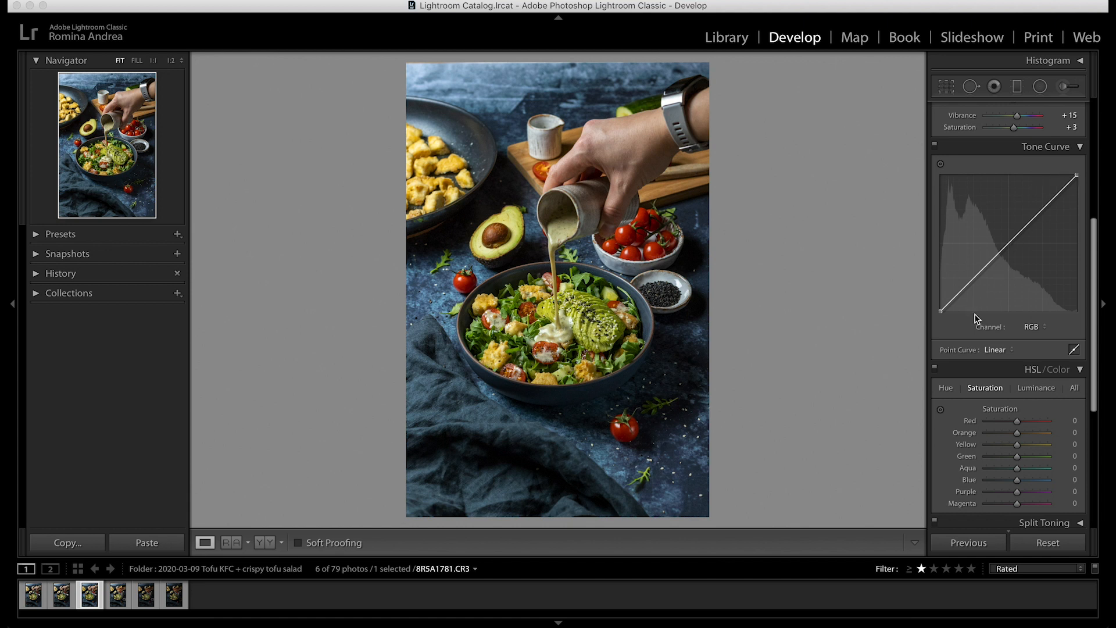
click(1008, 243)
click(974, 278)
click(1043, 209)
drag(1042, 212, 1041, 209)
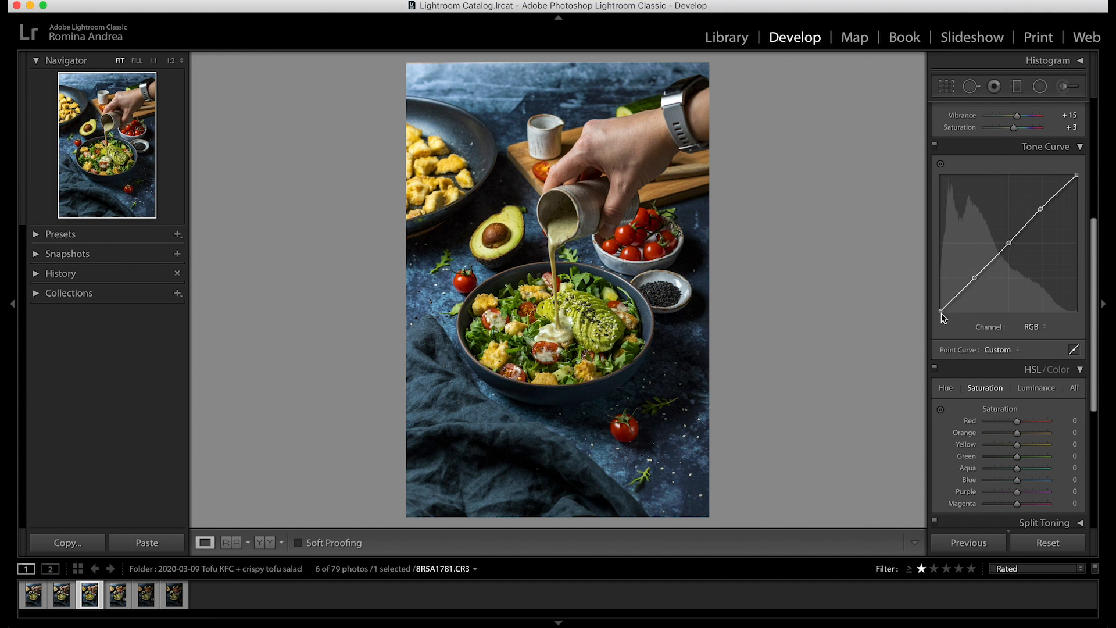
Fade the RGB tone curve by nudging its shadow point down, slightly lowering the white end point and raising the black end point.
drag(974, 278, 973, 280)
drag(1076, 175, 1090, 166)
drag(1100, 169, 1103, 217)
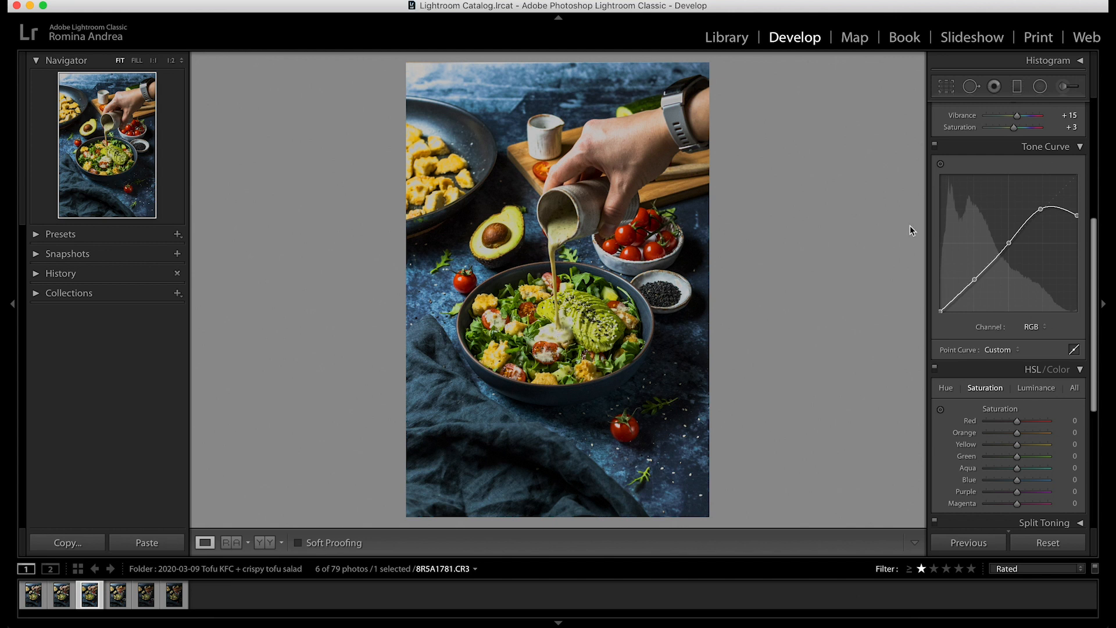
drag(1077, 215, 1107, 184)
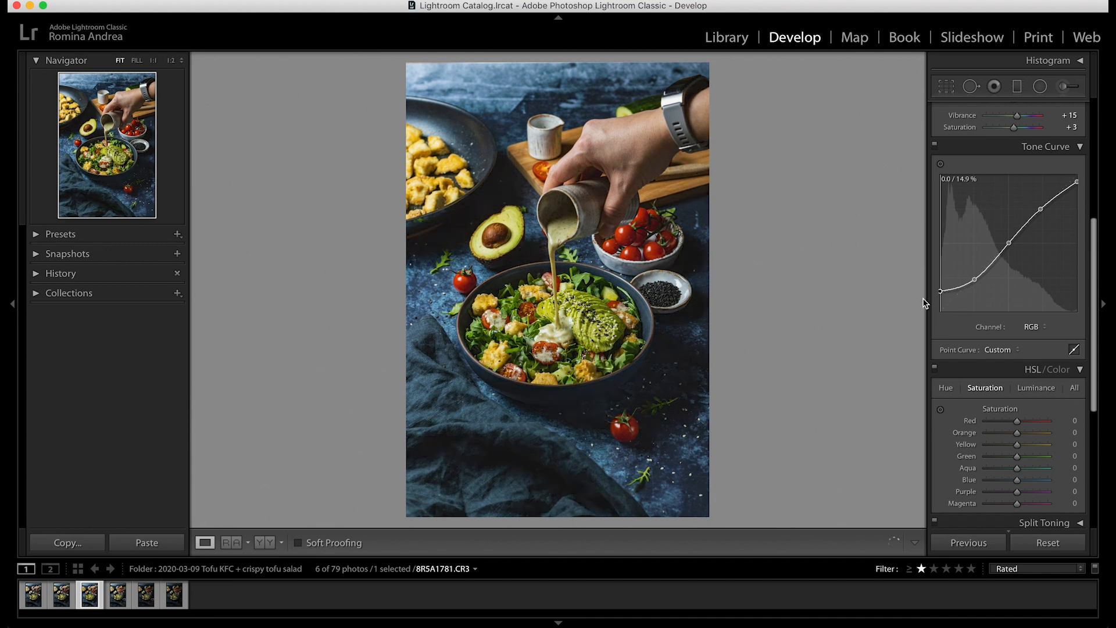
drag(902, 313, 939, 304)
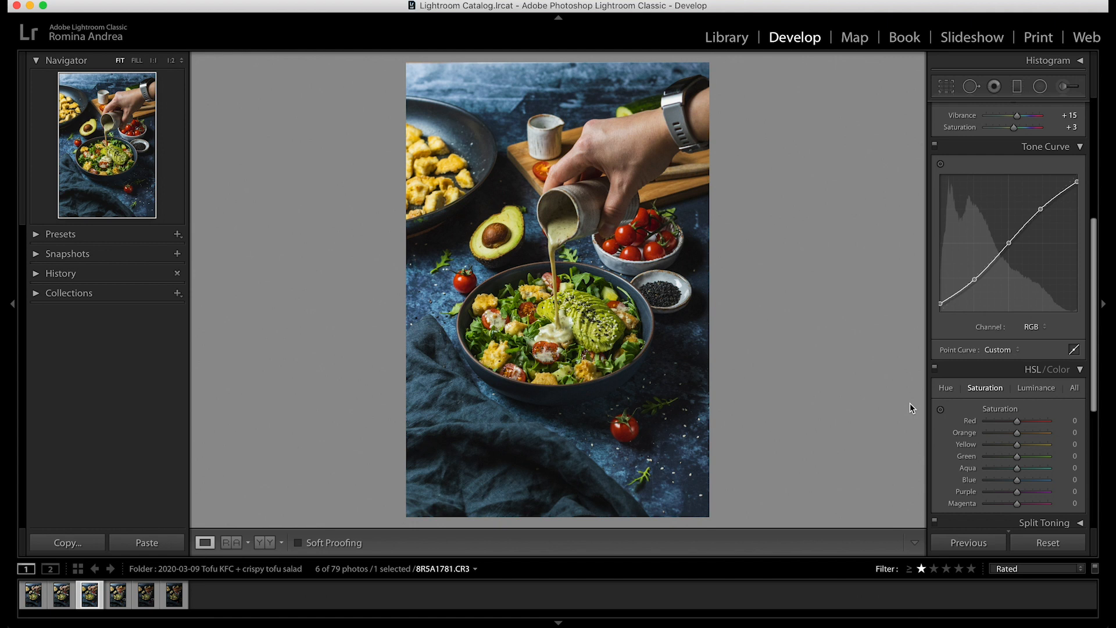
Add three points to the Blue channel's tone curve, at the midtones, the shadows and the highlights.
click(1035, 328)
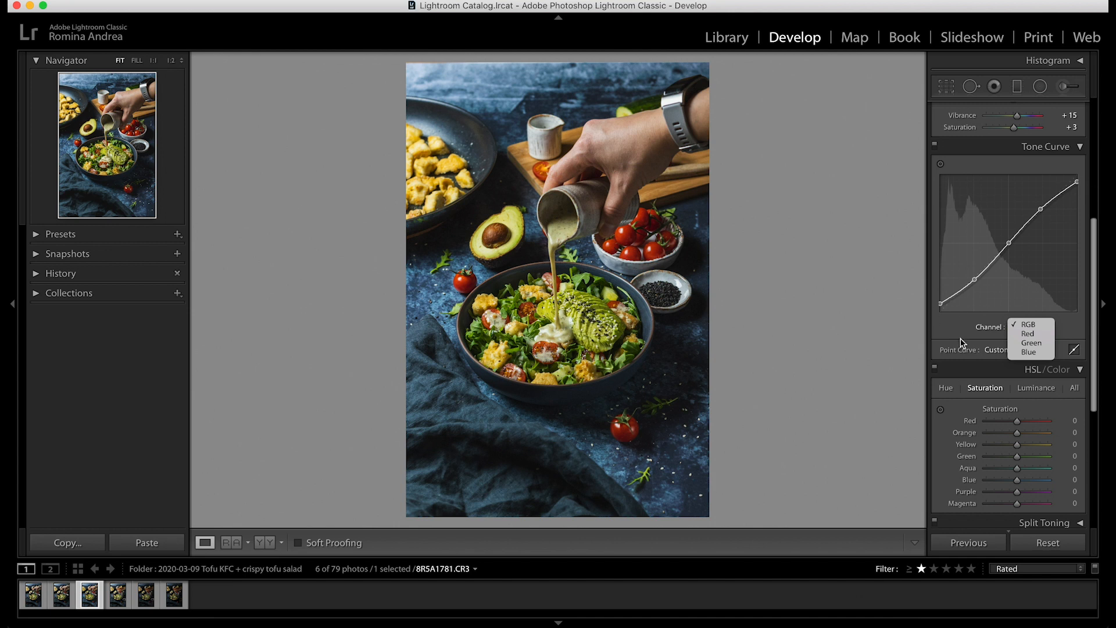
click(1030, 352)
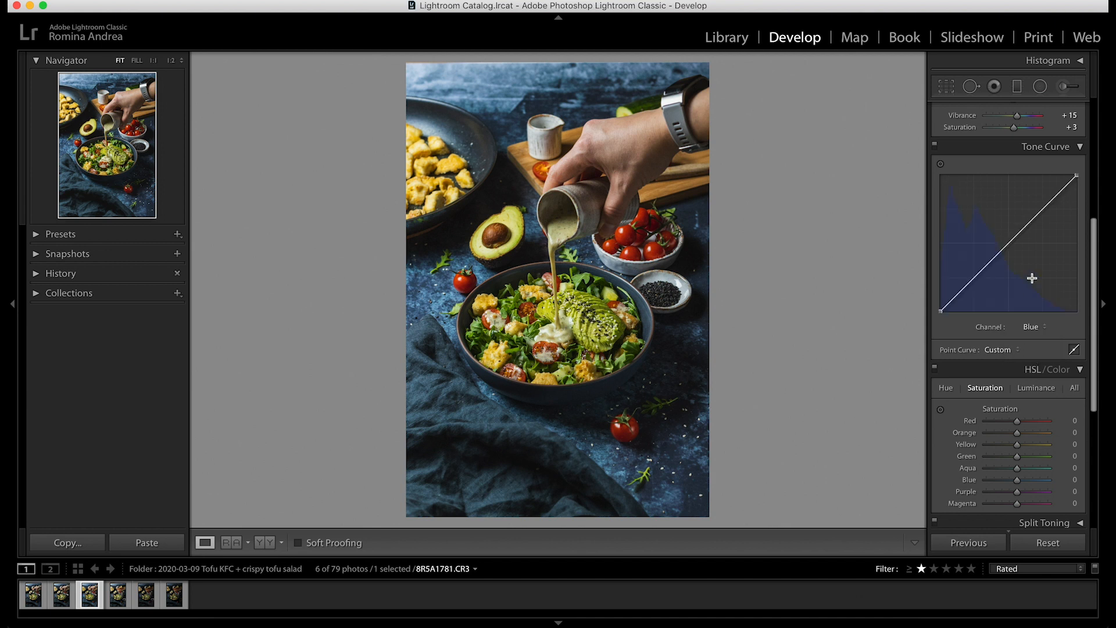
click(1008, 242)
click(974, 277)
click(1043, 208)
Slightly lower the Blue curve's white end point, raise its black end point, and compare the photo before and after.
mouse_move(1075, 176)
mouse_down()
mouse_move(1037, 171)
mouse_move(1073, 174)
mouse_move(1097, 157)
mouse_move(1028, 167)
mouse_move(1106, 153)
mouse_move(1087, 182)
mouse_up()
drag(939, 311, 874, 299)
click(264, 542)
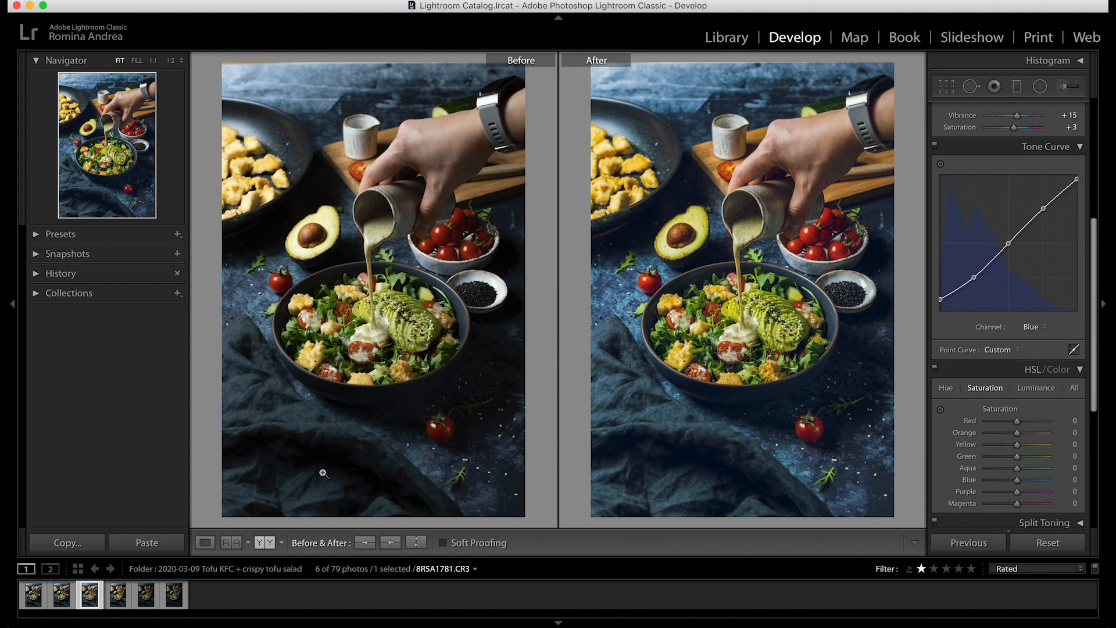
click(204, 543)
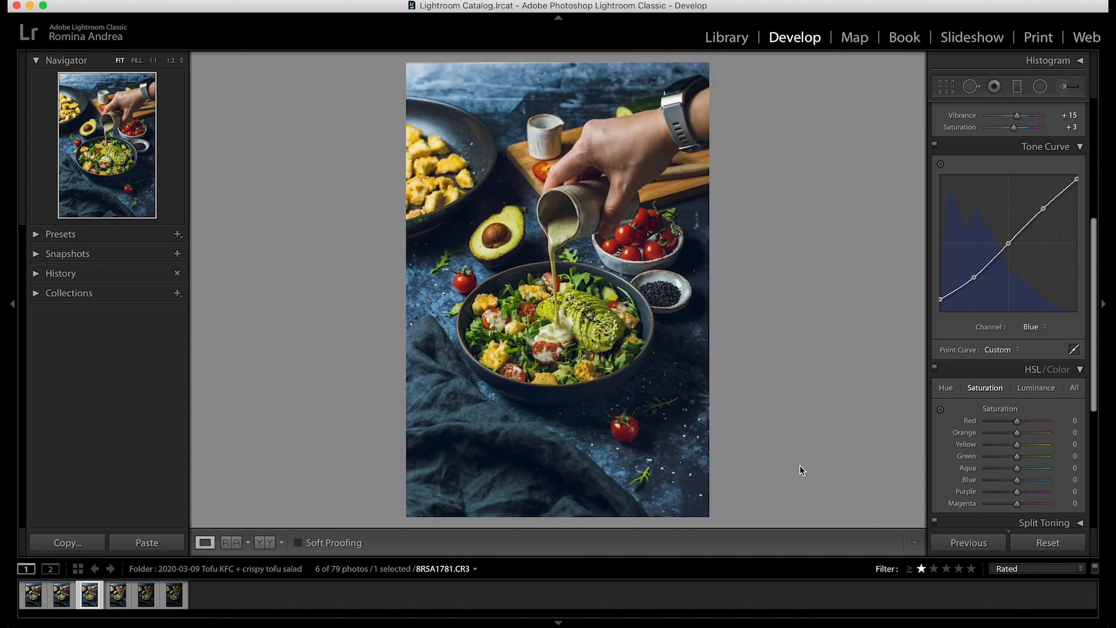
Heal the blemishes on the upper part of the avocado's flesh using Spot Removal at size 21.
click(970, 86)
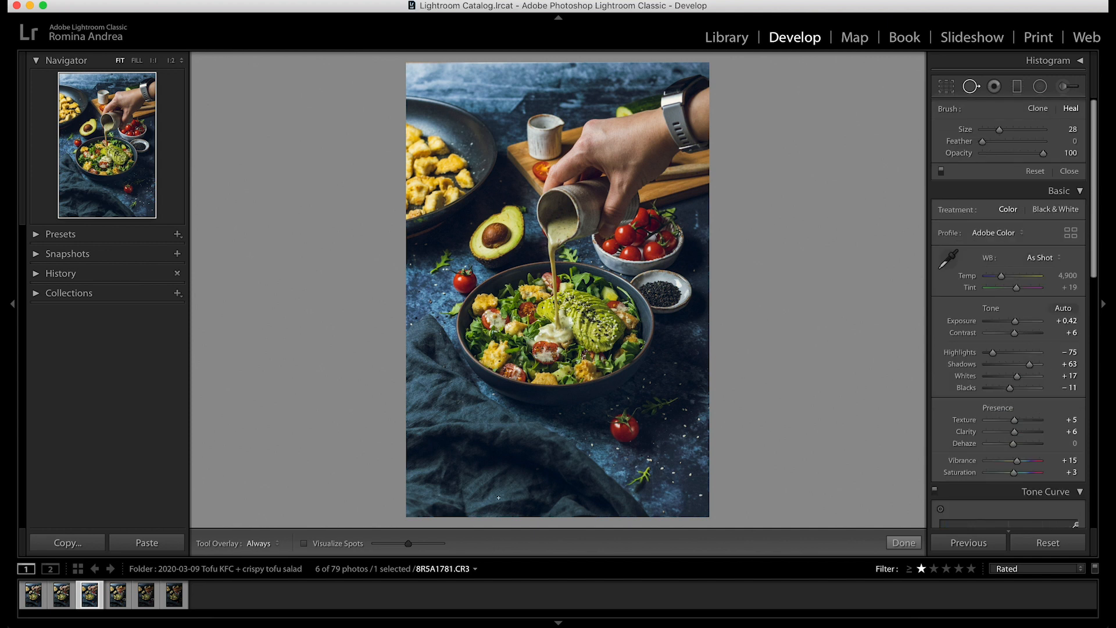
key(z)
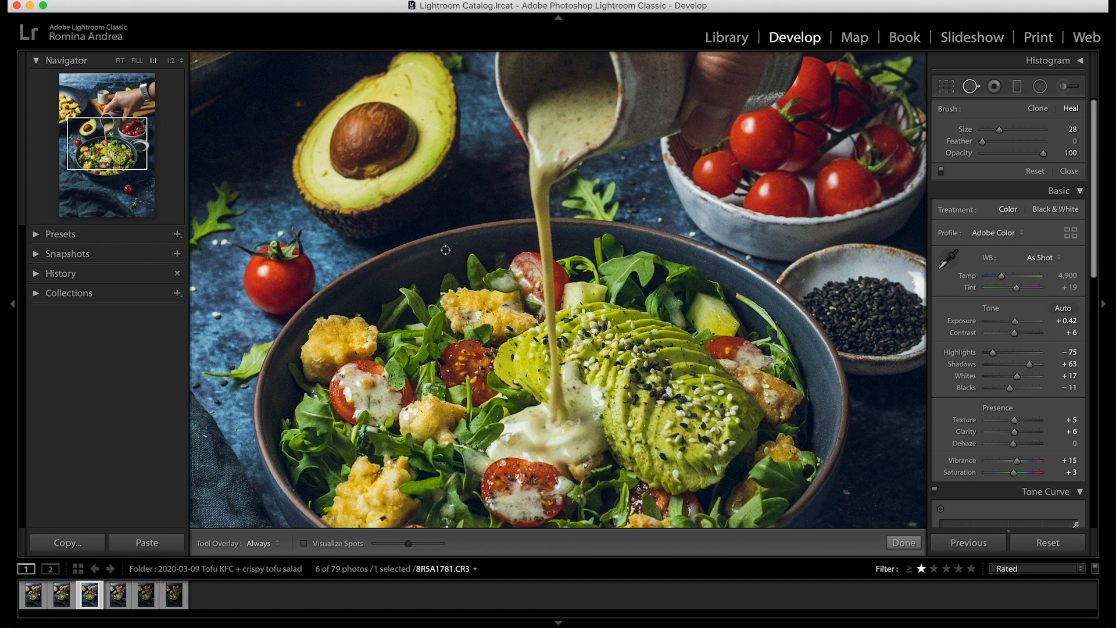
scroll(719, 367, up, 3)
click(410, 82)
drag(404, 74, 397, 92)
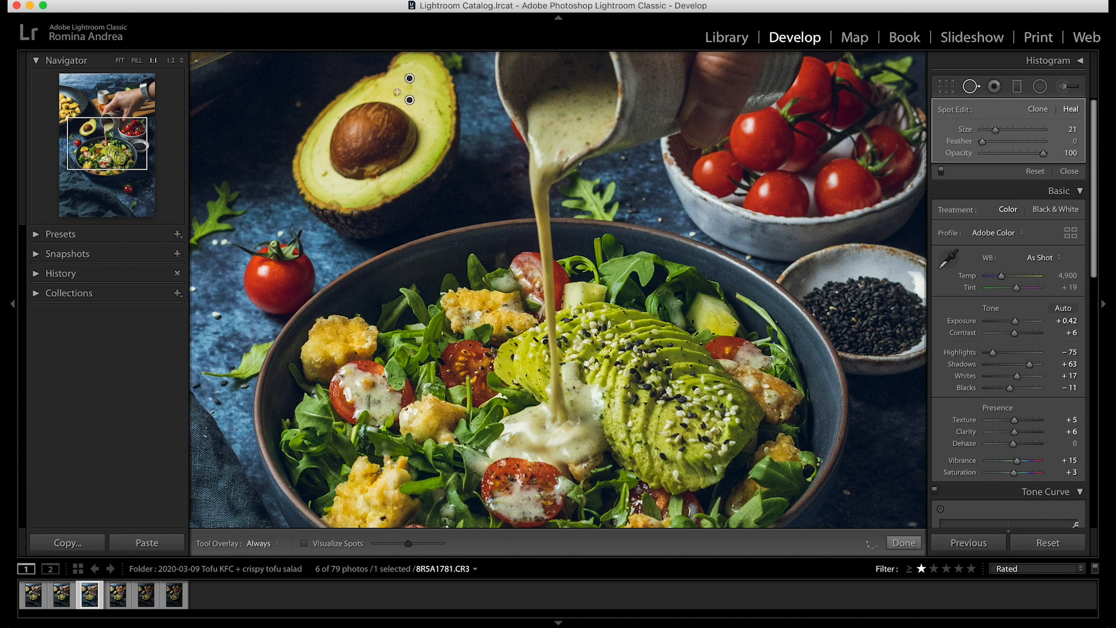
click(395, 95)
click(433, 110)
Heal the blemishes on the avocado's left side, moving the last spot's sample source onto clean avocado flesh.
click(324, 173)
click(320, 132)
click(311, 157)
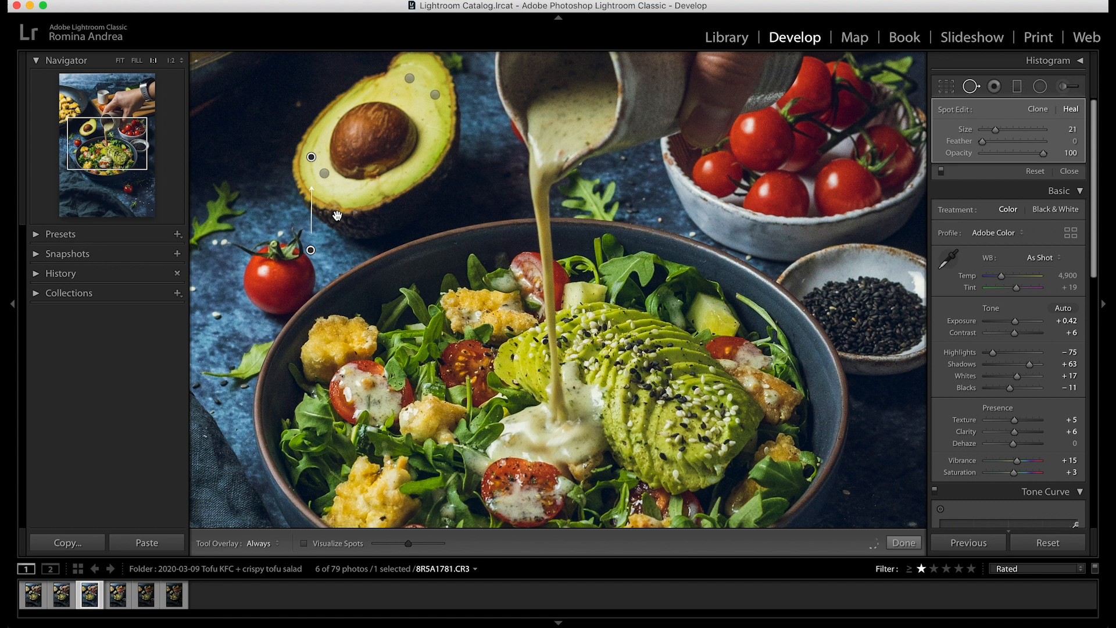
drag(310, 250, 324, 186)
click(319, 148)
Heal one more spot on the avocado's right edge and one on the sesame seed dish, and finish the spot removal.
click(432, 111)
drag(445, 123, 433, 98)
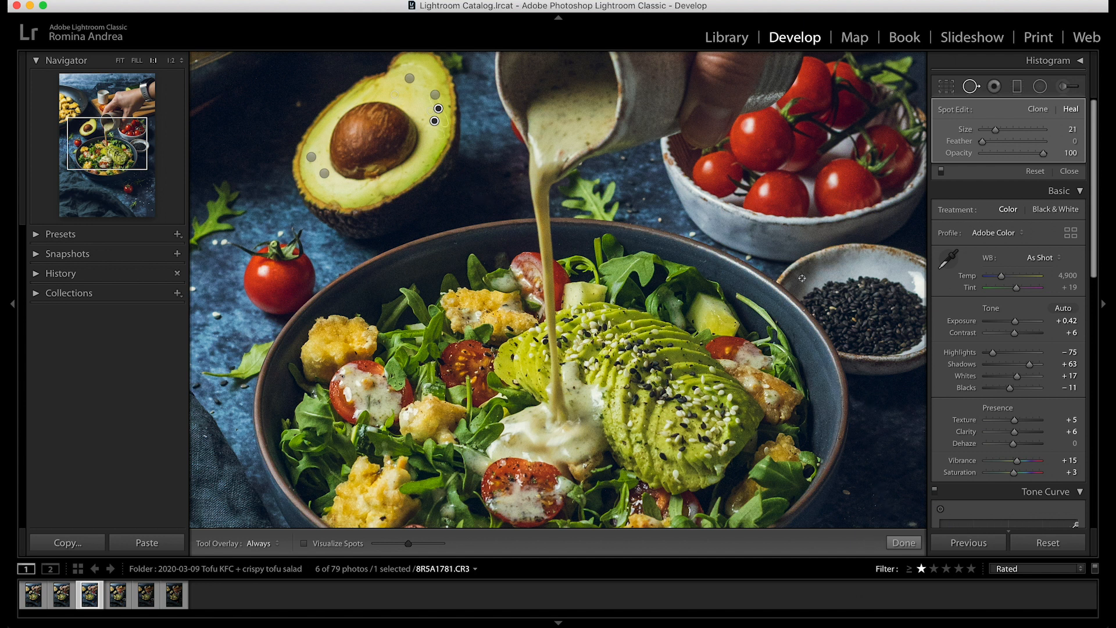
click(803, 280)
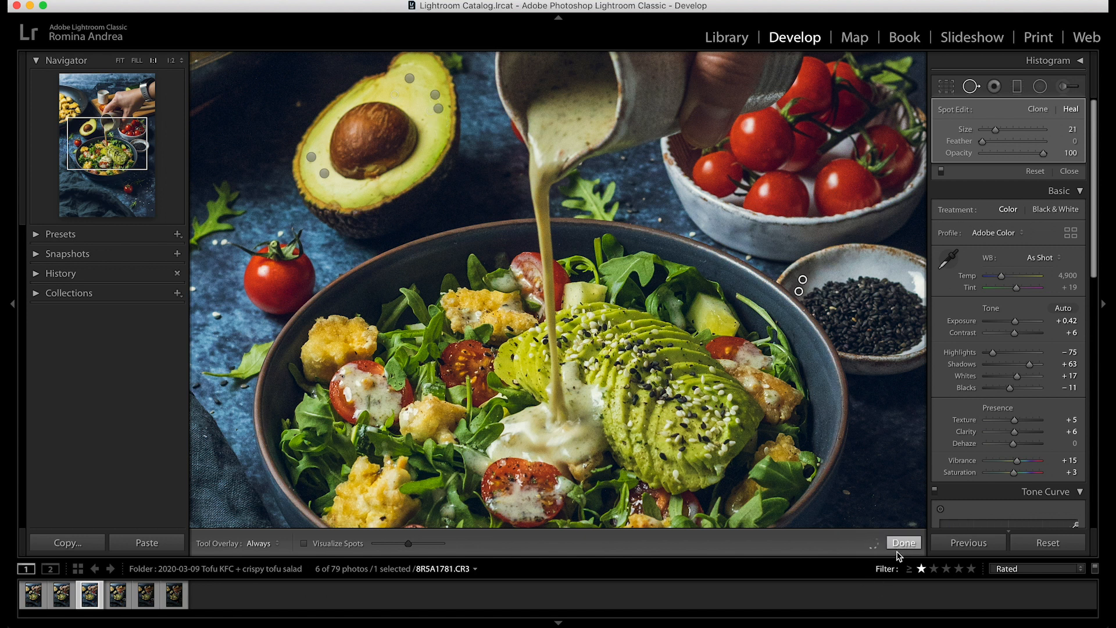
click(902, 543)
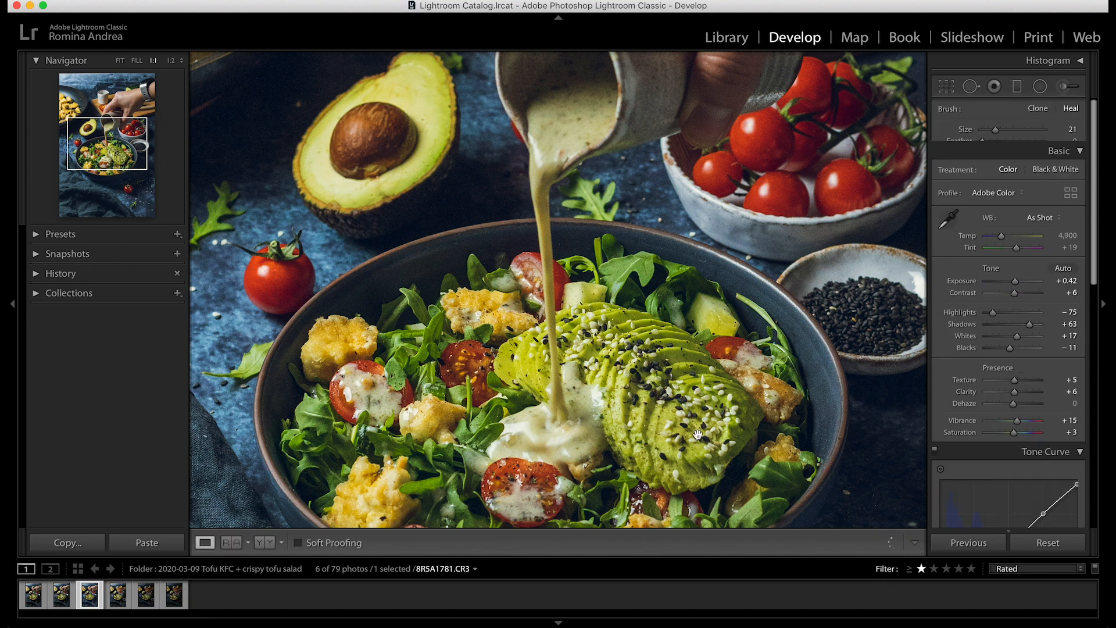
Paint a new Adjustment Brush mask over the salad inside the bowl.
click(725, 368)
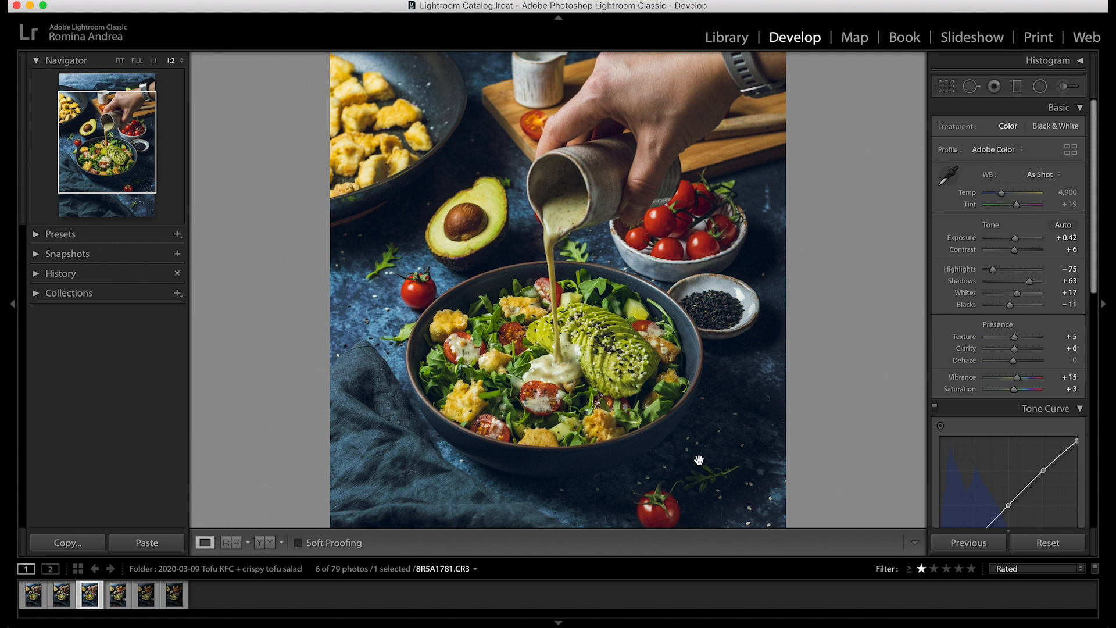
click(1063, 88)
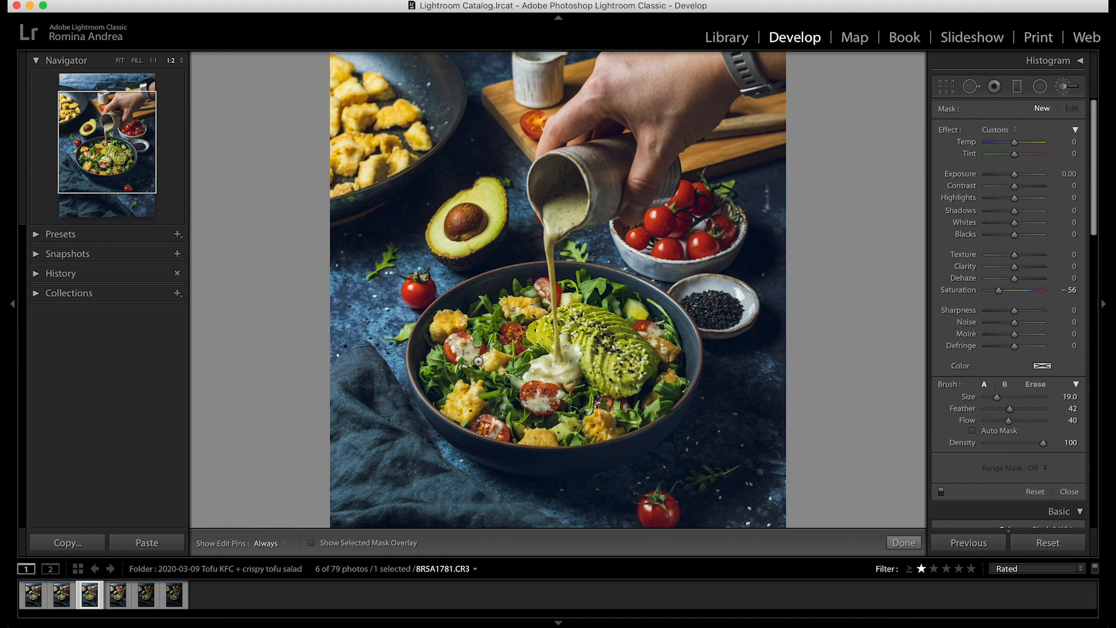
key(h)
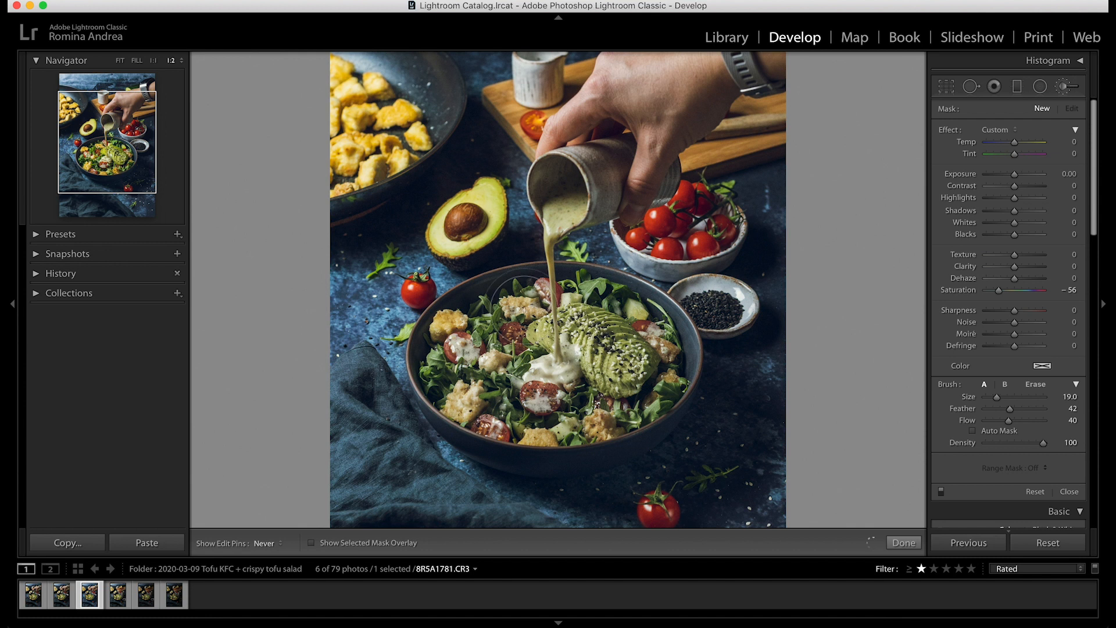
mouse_move(535, 368)
mouse_down()
mouse_move(567, 388)
mouse_move(572, 369)
mouse_move(540, 349)
mouse_up()
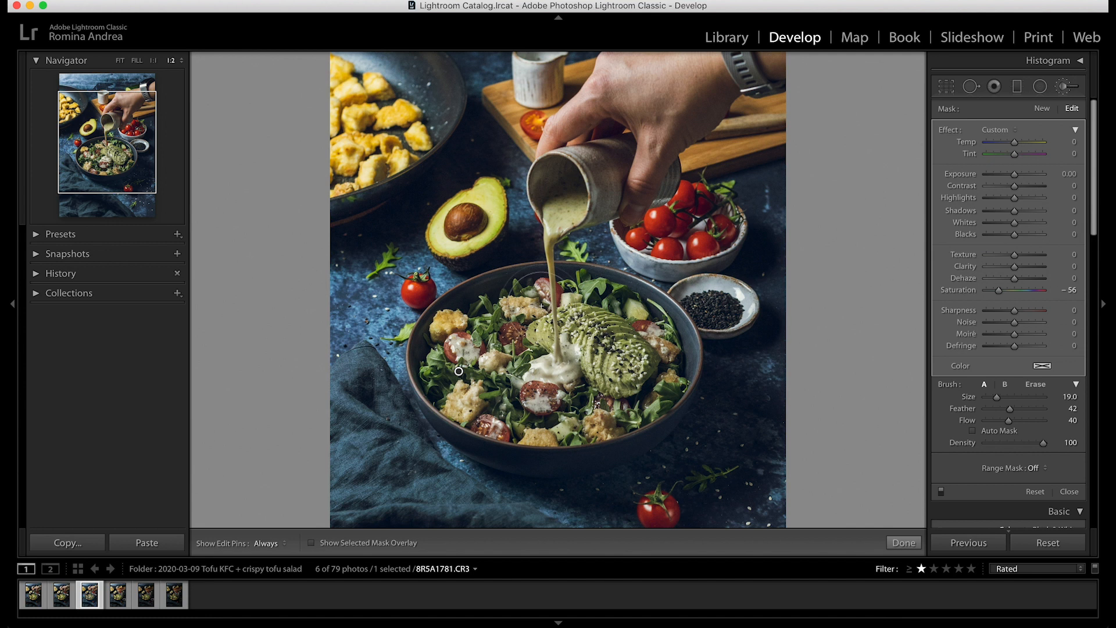
Set the salad mask's Saturation to 1, Texture 15, Clarity 7, Shadows 22, Whites 13 and Highlights −12, and compare before and after.
drag(999, 290, 1015, 293)
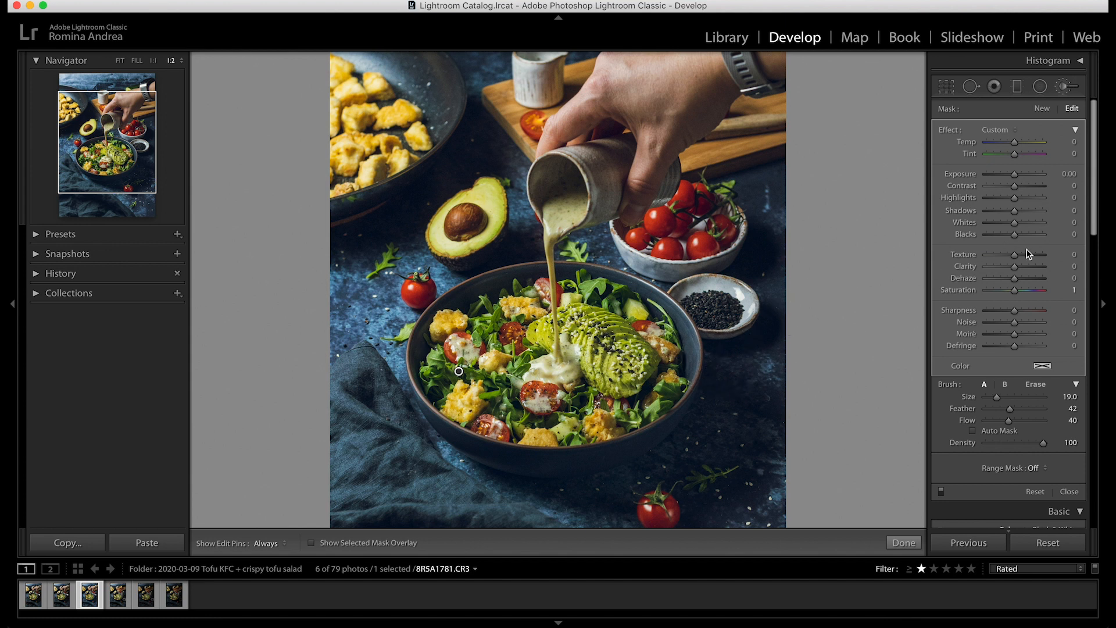
drag(1015, 256, 1015, 281)
drag(1015, 283, 1015, 283)
drag(1029, 211, 1022, 217)
drag(1017, 223, 1018, 229)
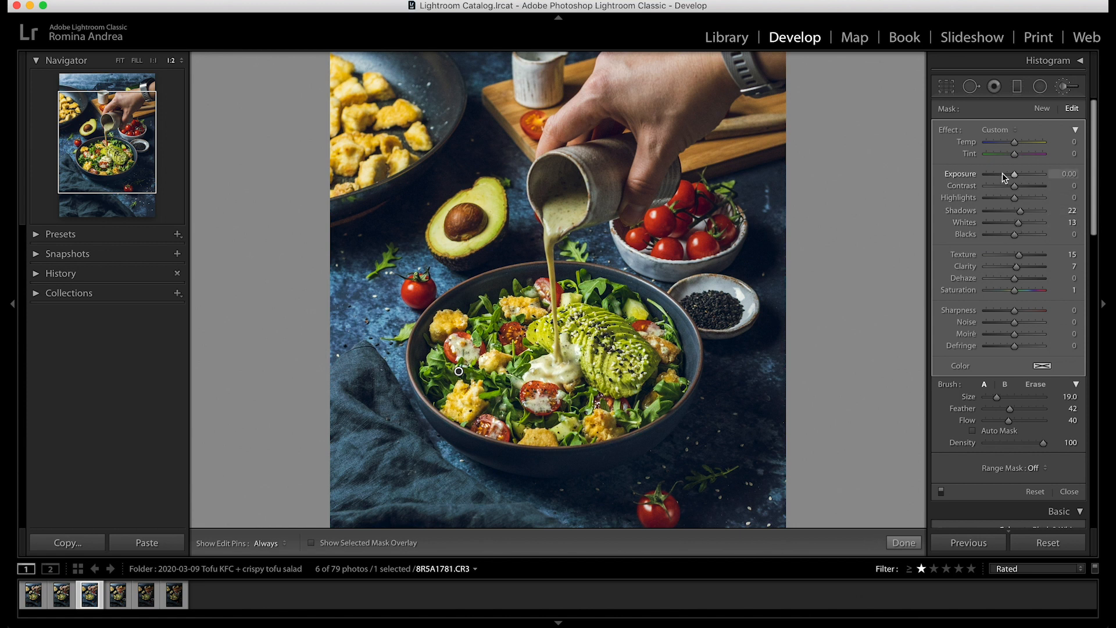
drag(1000, 198, 1013, 201)
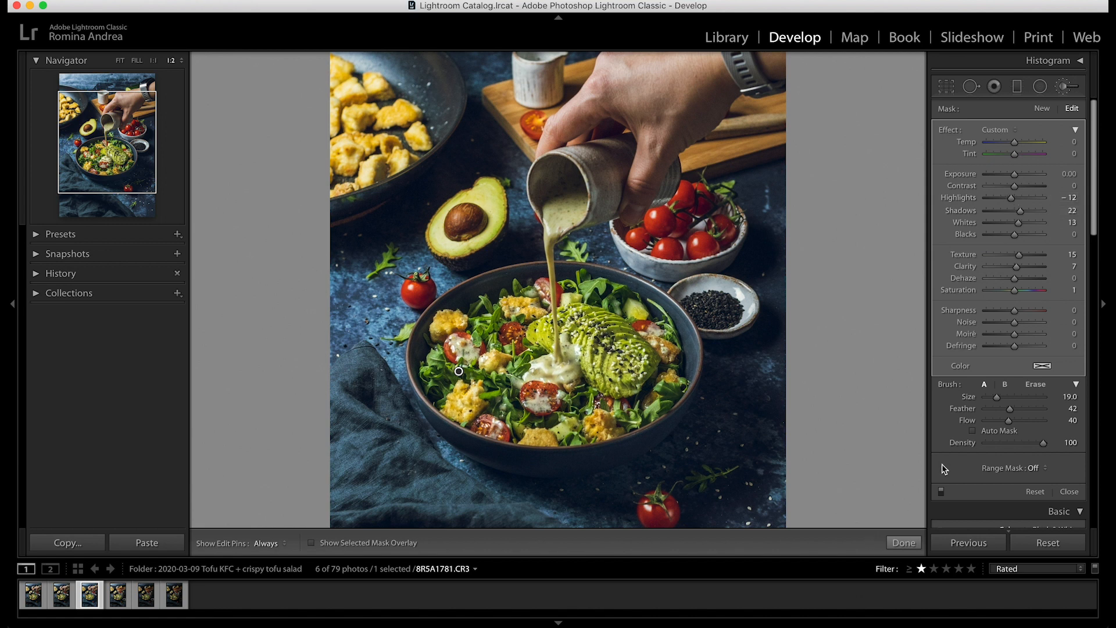
click(900, 542)
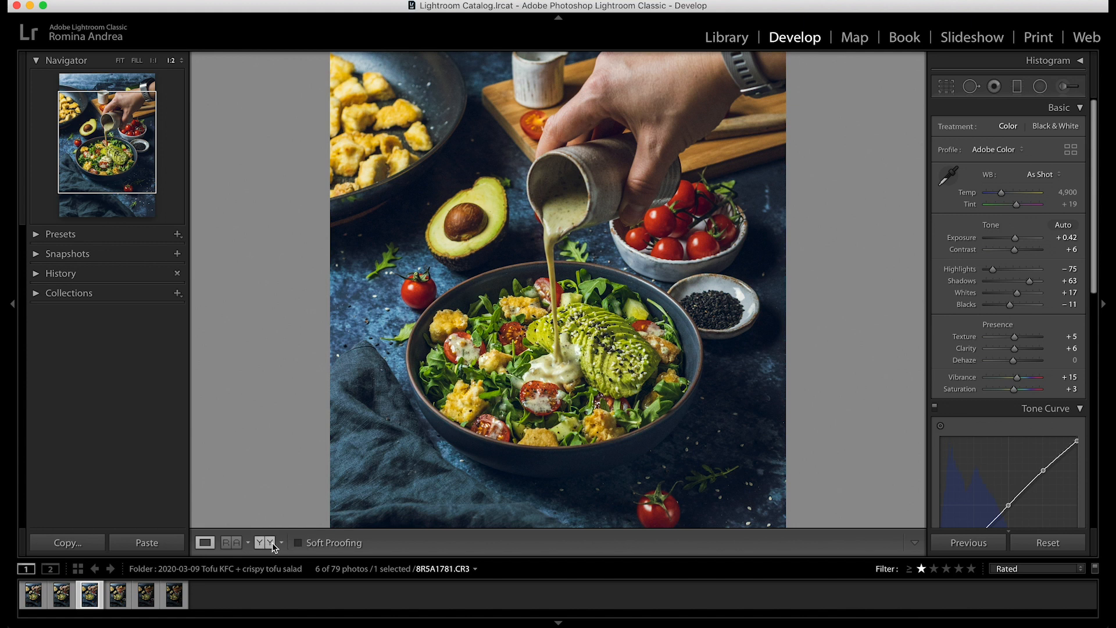
click(265, 542)
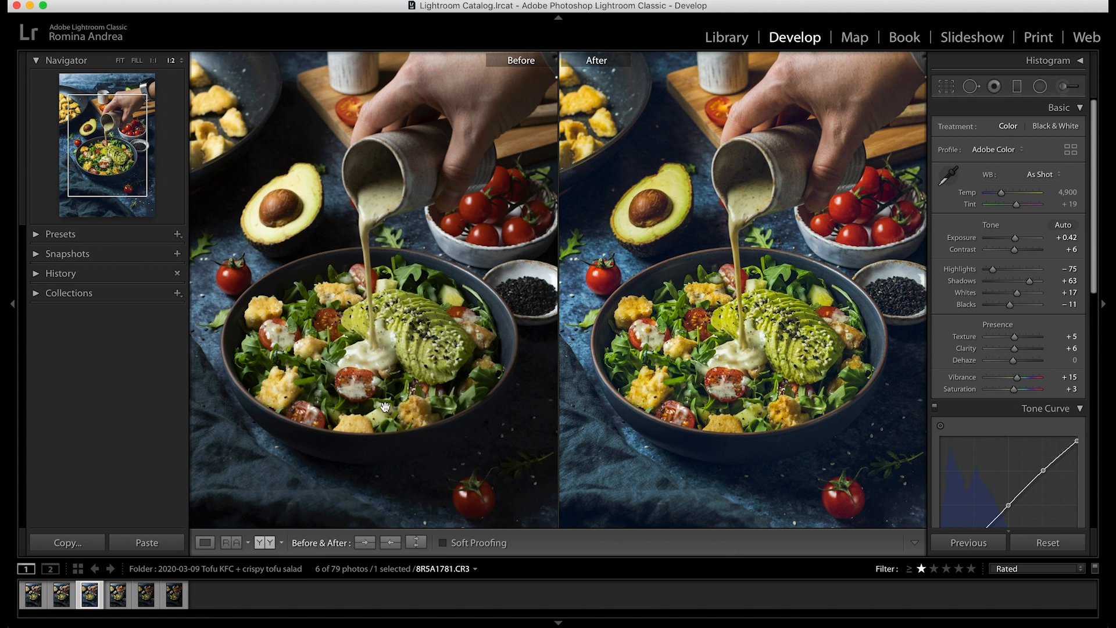
click(205, 543)
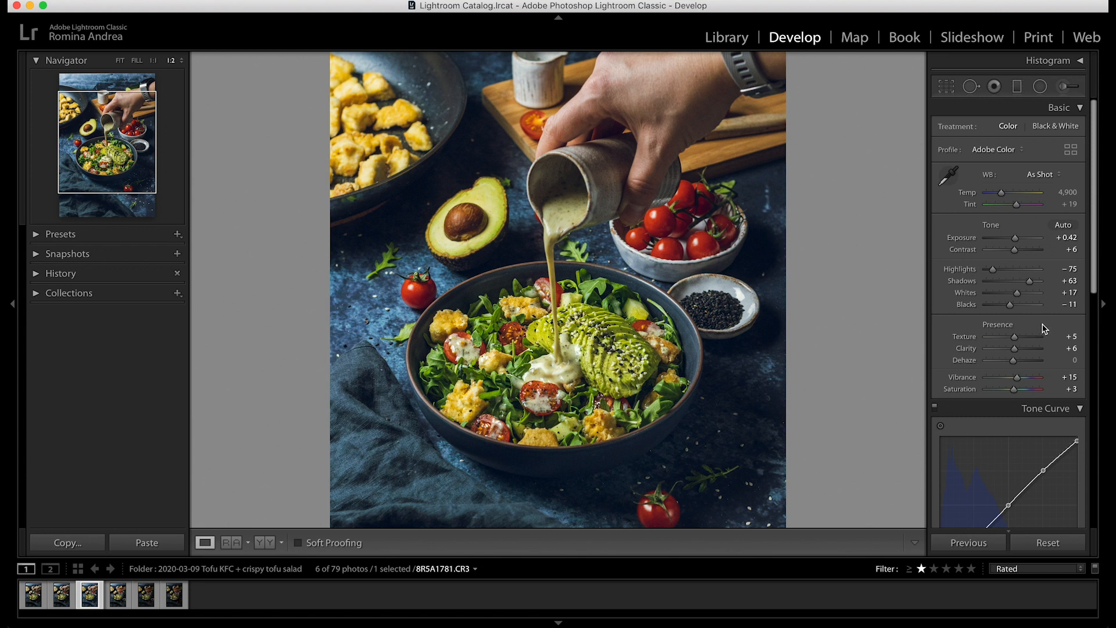
Set the crop aspect ratio to 4 x 5 / 8 x 10 and shrink the crop frame around the hand and bowl.
scroll(1044, 328, down, 10)
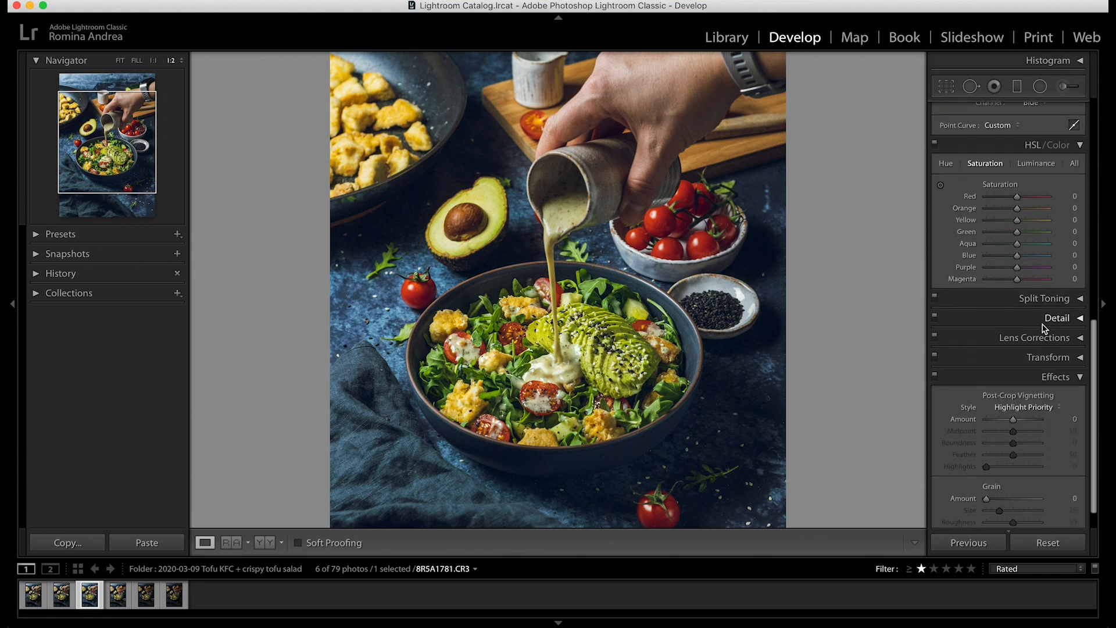
scroll(1045, 328, up, 5)
scroll(1044, 329, up, 5)
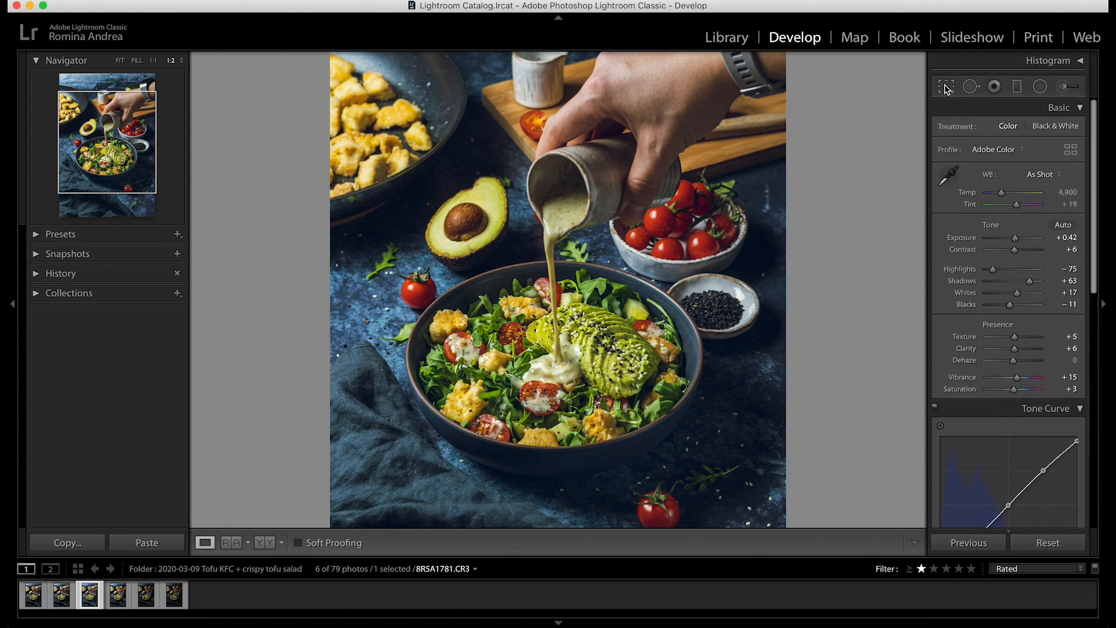
click(946, 88)
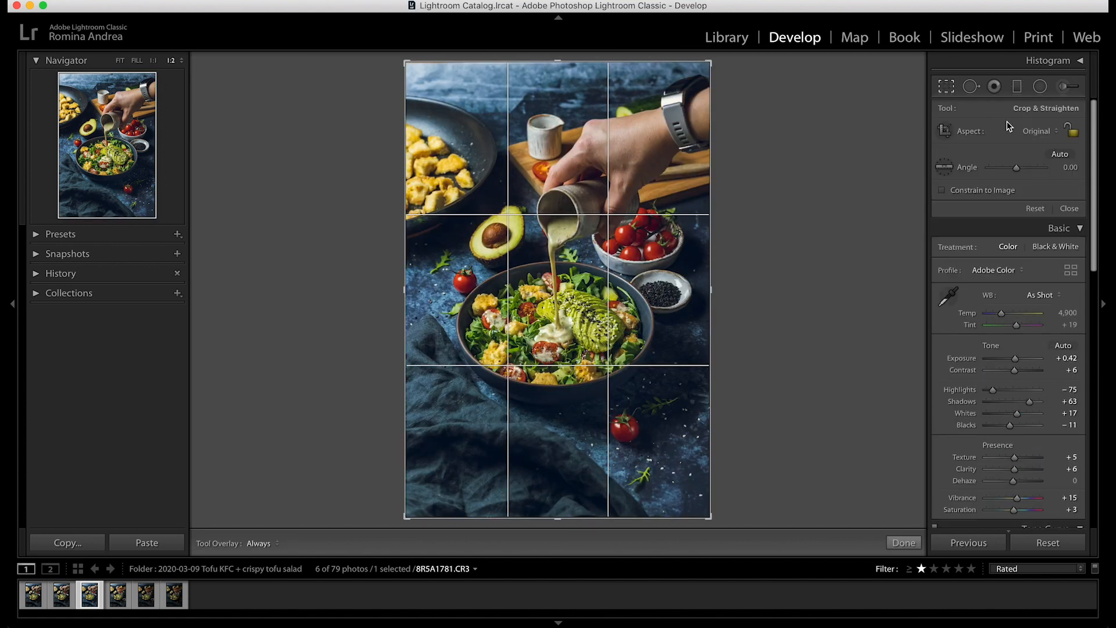
click(1044, 133)
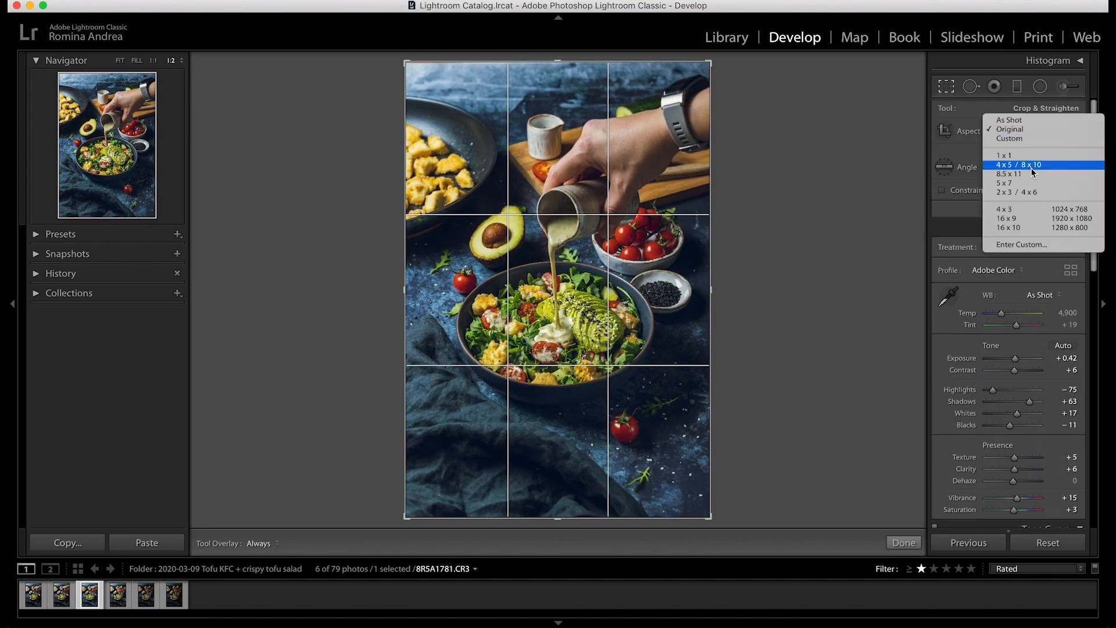
click(1009, 168)
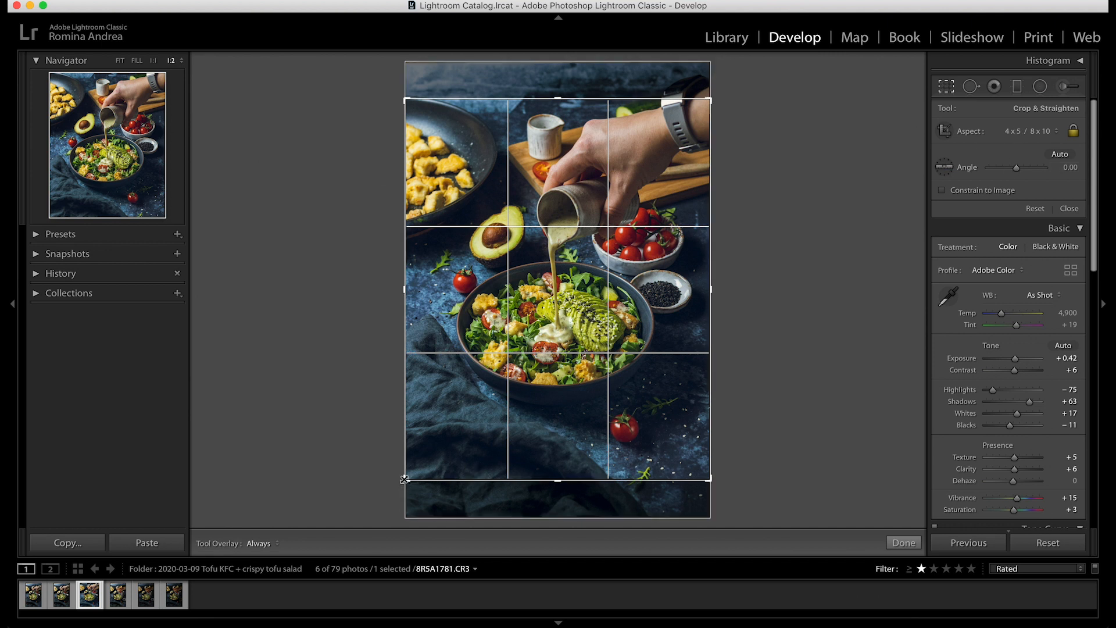
drag(412, 483, 447, 440)
Reposition the photo inside the crop frame to balance the hand, bowl and lower tomato, and apply the crop.
drag(562, 314, 582, 287)
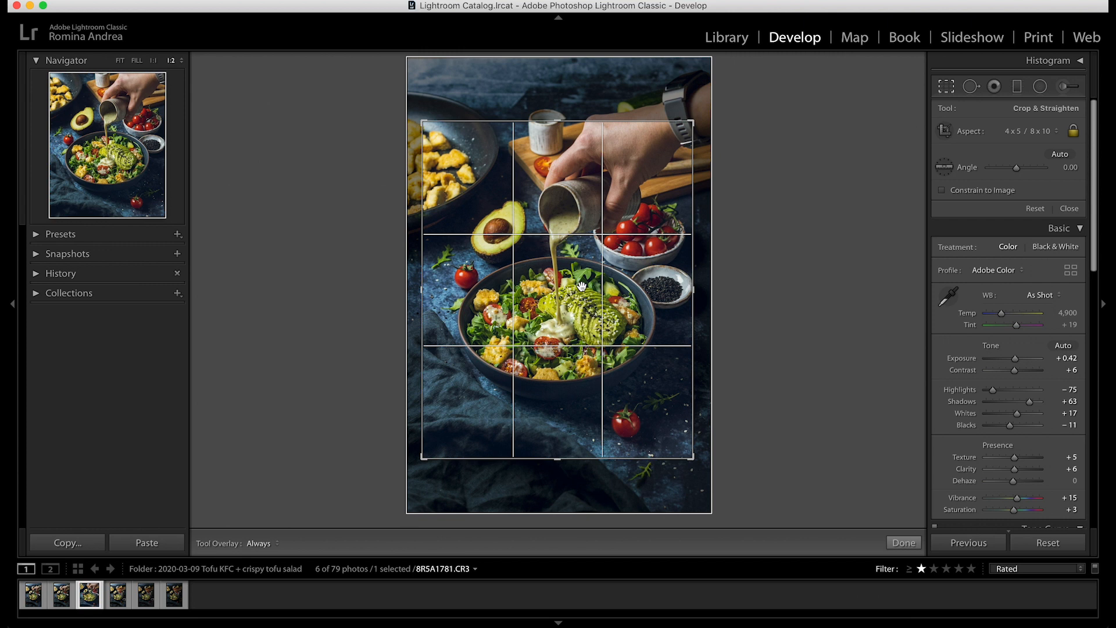
drag(582, 286, 576, 301)
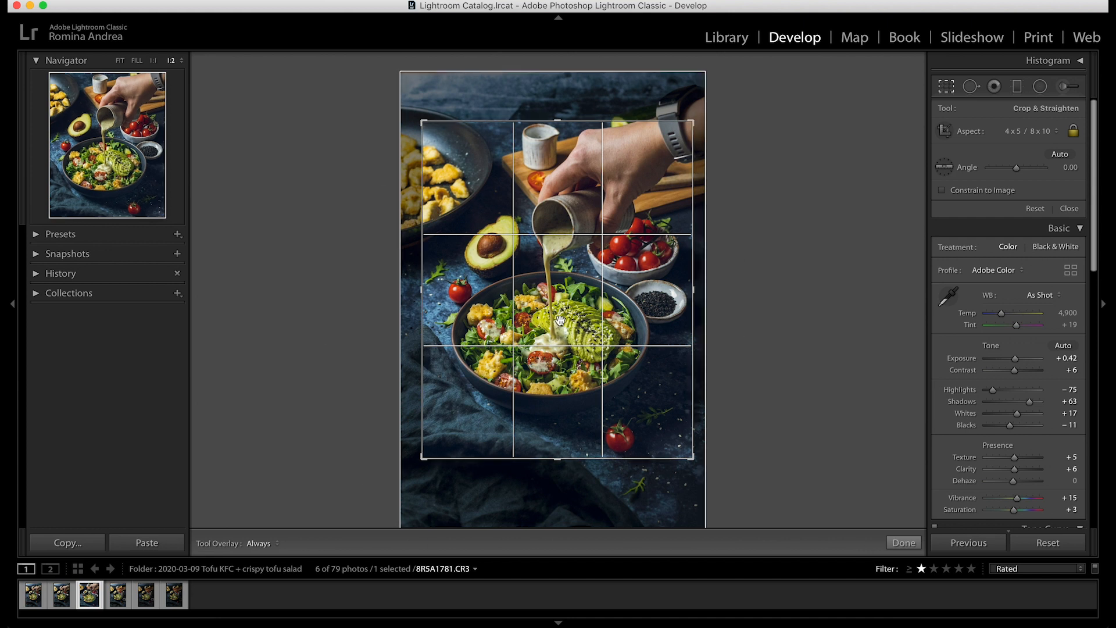
drag(560, 322, 563, 320)
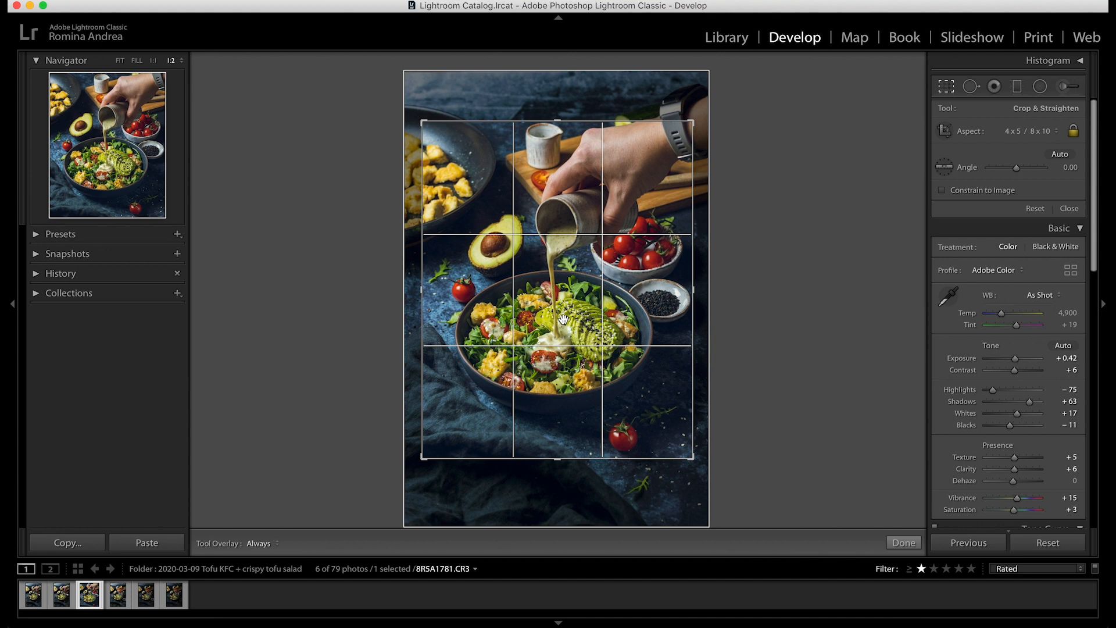
drag(563, 319, 566, 319)
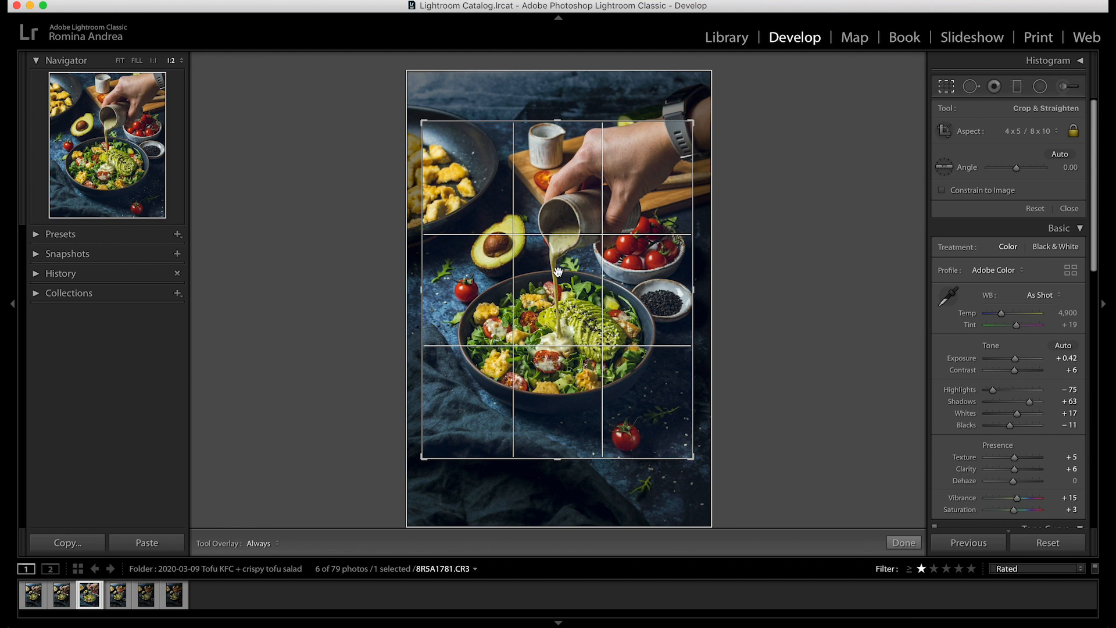
drag(558, 274, 558, 273)
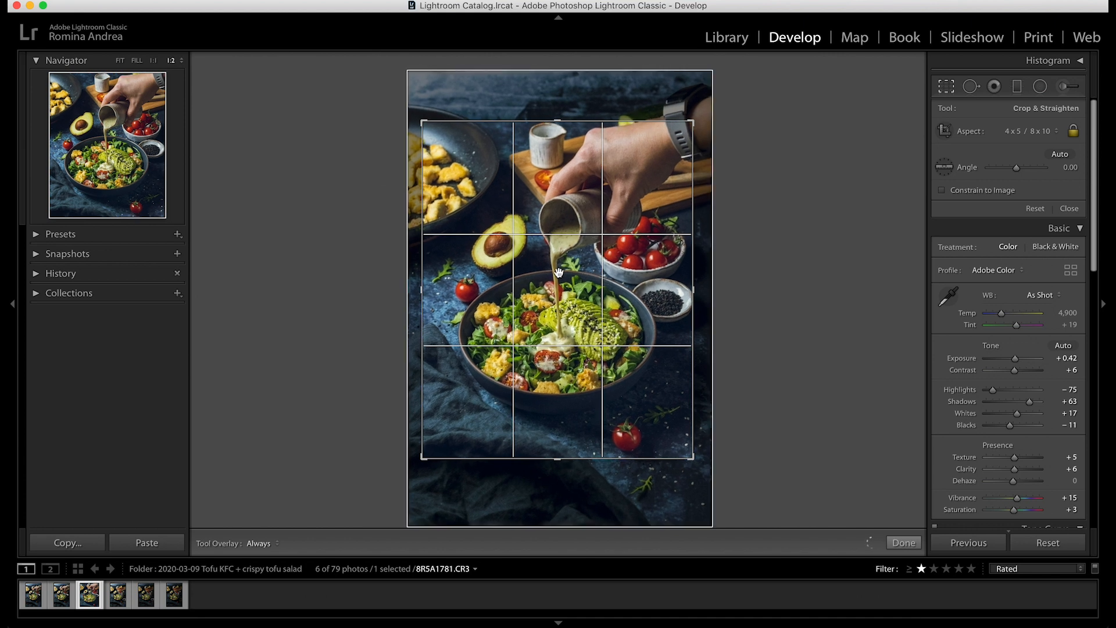
click(903, 543)
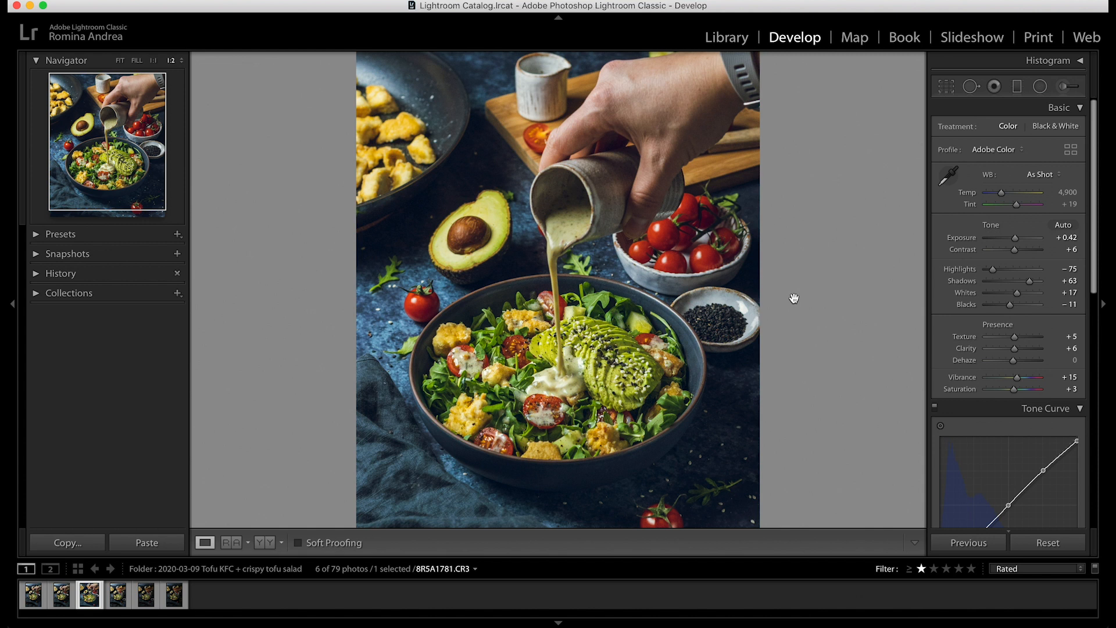
Reopen the crop and nudge the photo slightly down inside the frame.
click(793, 297)
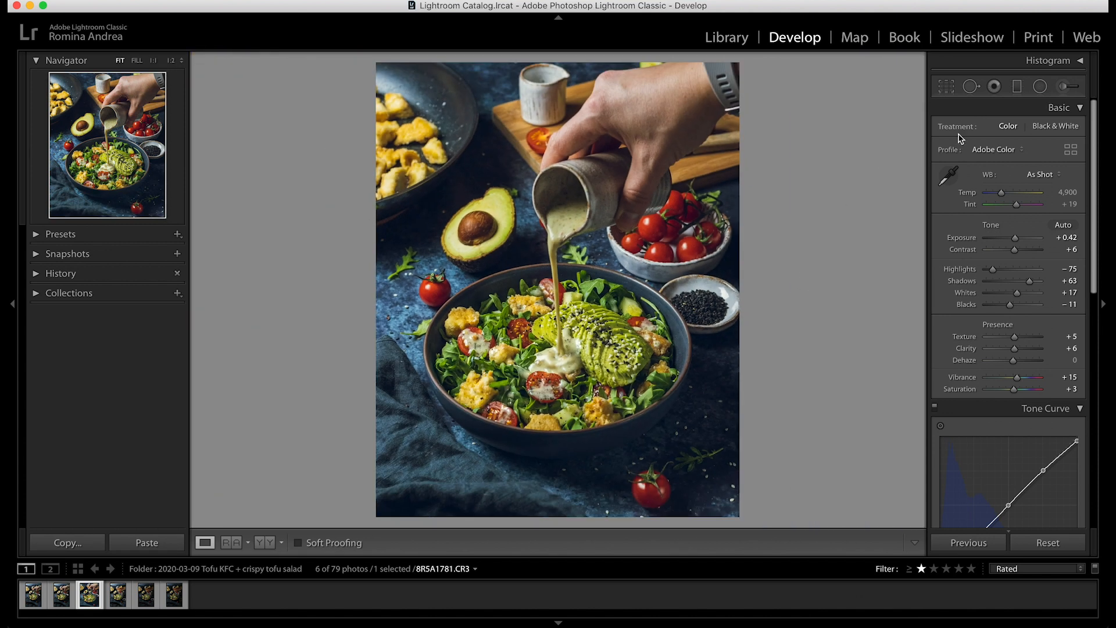
click(946, 87)
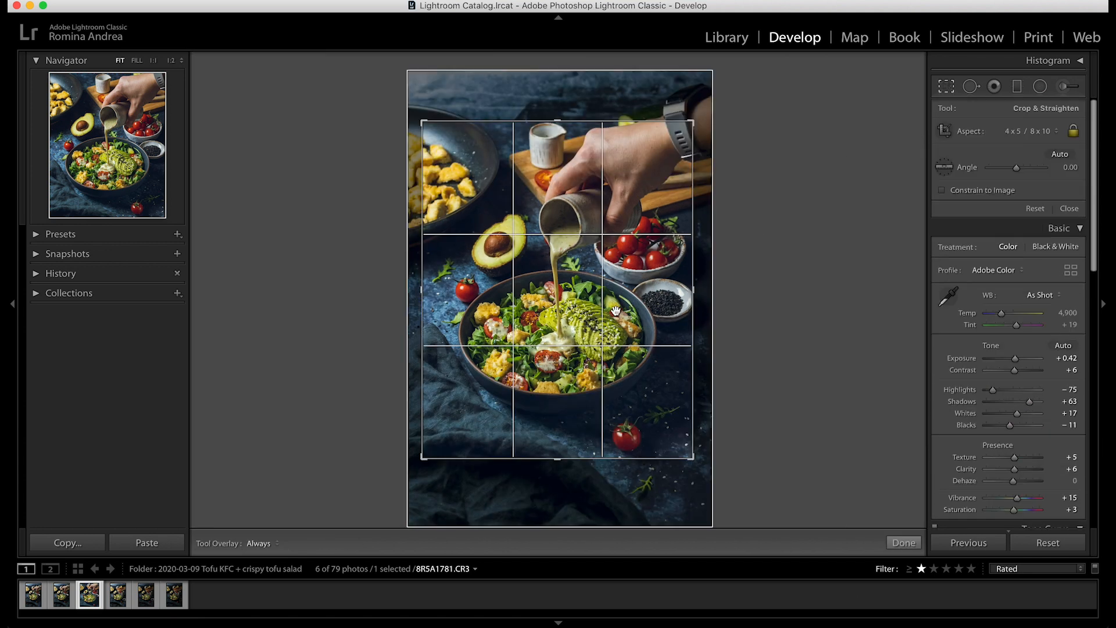
drag(630, 306, 630, 307)
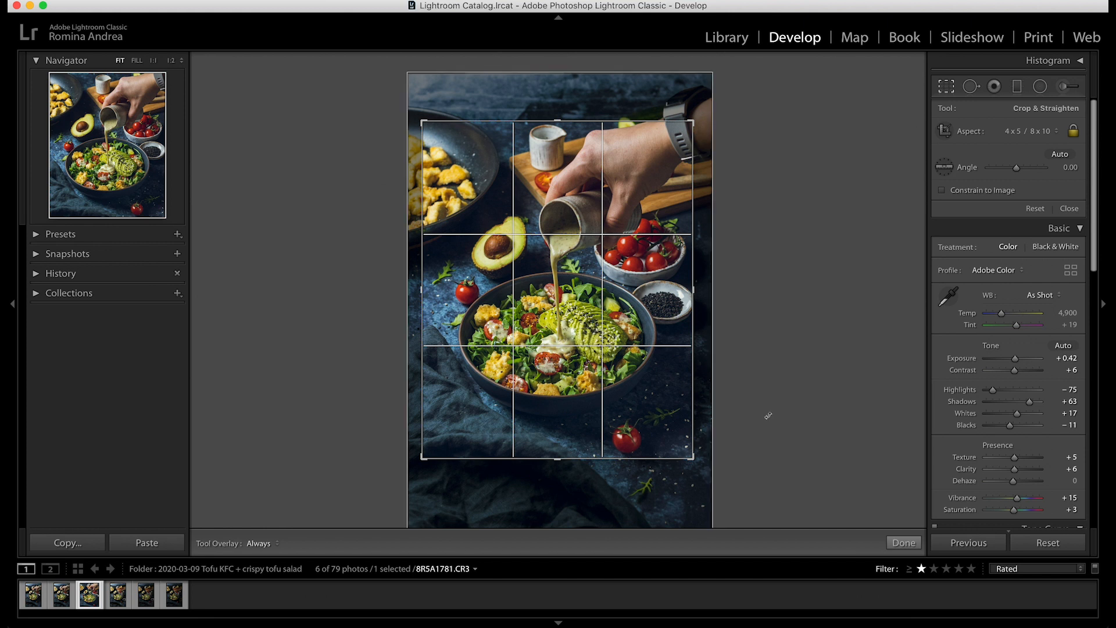
Apply the crop and darken the photo's edges with a post-crop vignetting Amount of −13.
click(907, 546)
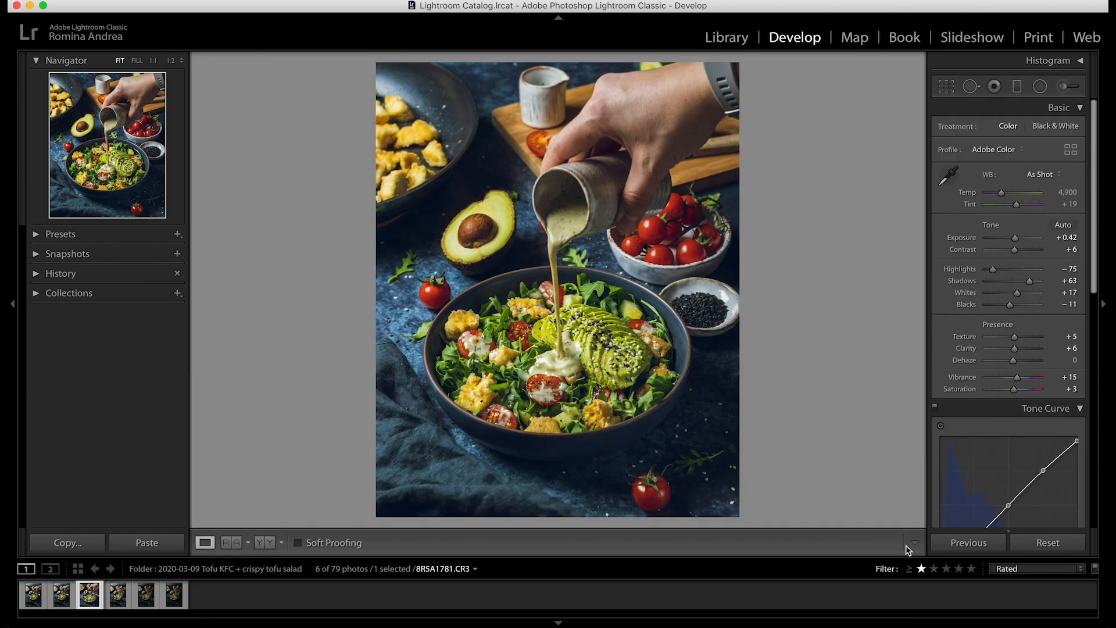
scroll(1009, 380, down, 10)
scroll(1009, 381, down, 3)
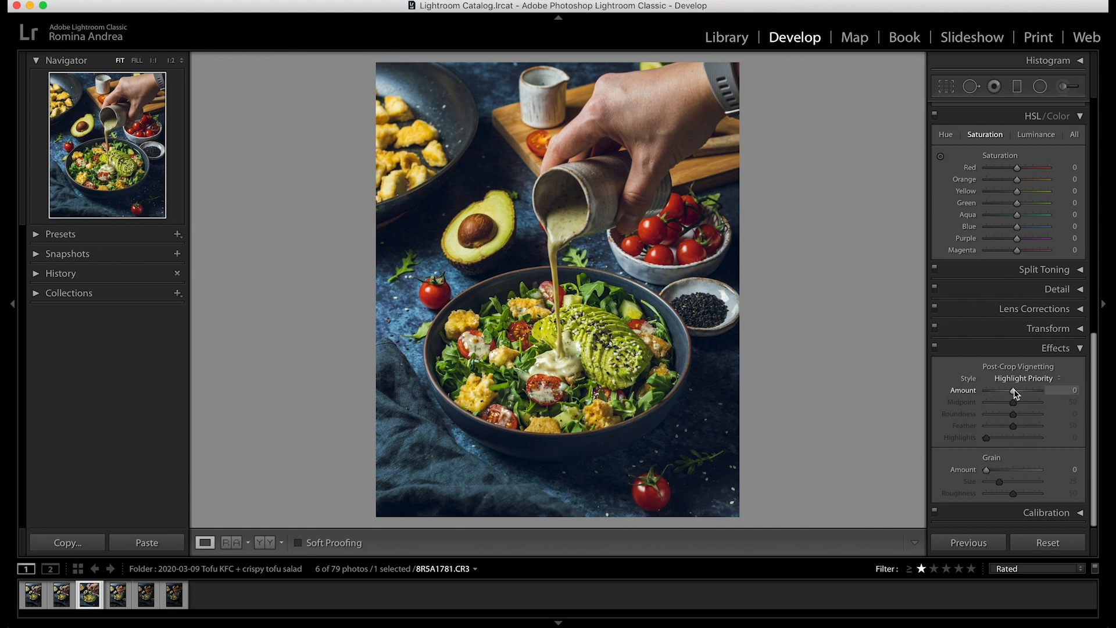
drag(1014, 392, 1000, 393)
mouse_move(998, 394)
mouse_down()
mouse_move(978, 394)
mouse_move(1011, 390)
mouse_up()
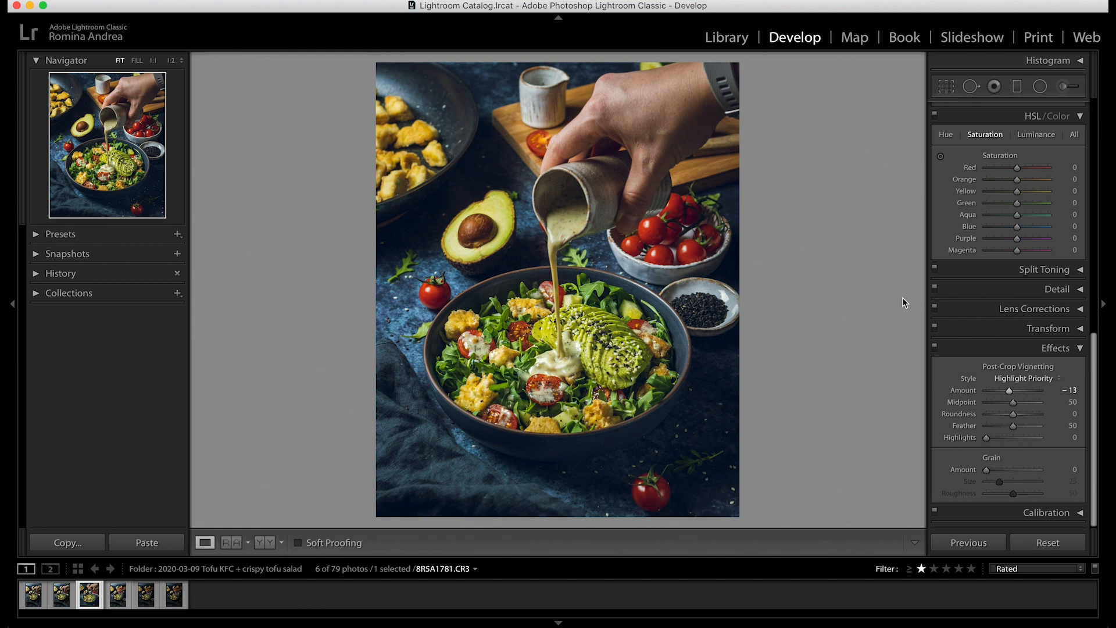
click(1069, 348)
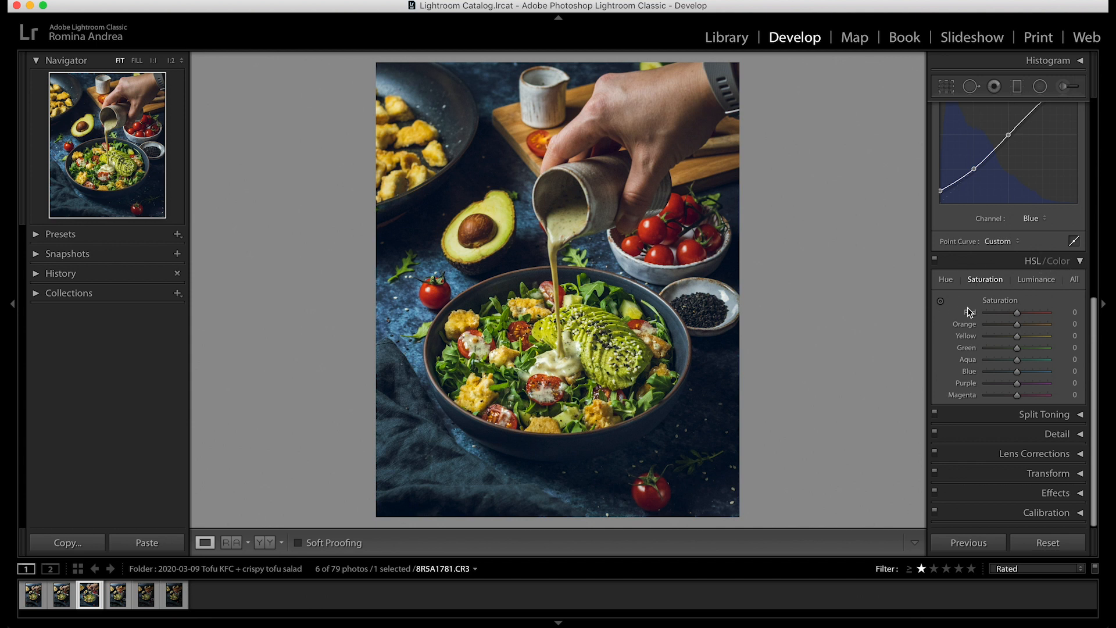
Set the Green hue to +8 and the Green saturation to +2 in the HSL adjustments.
click(947, 280)
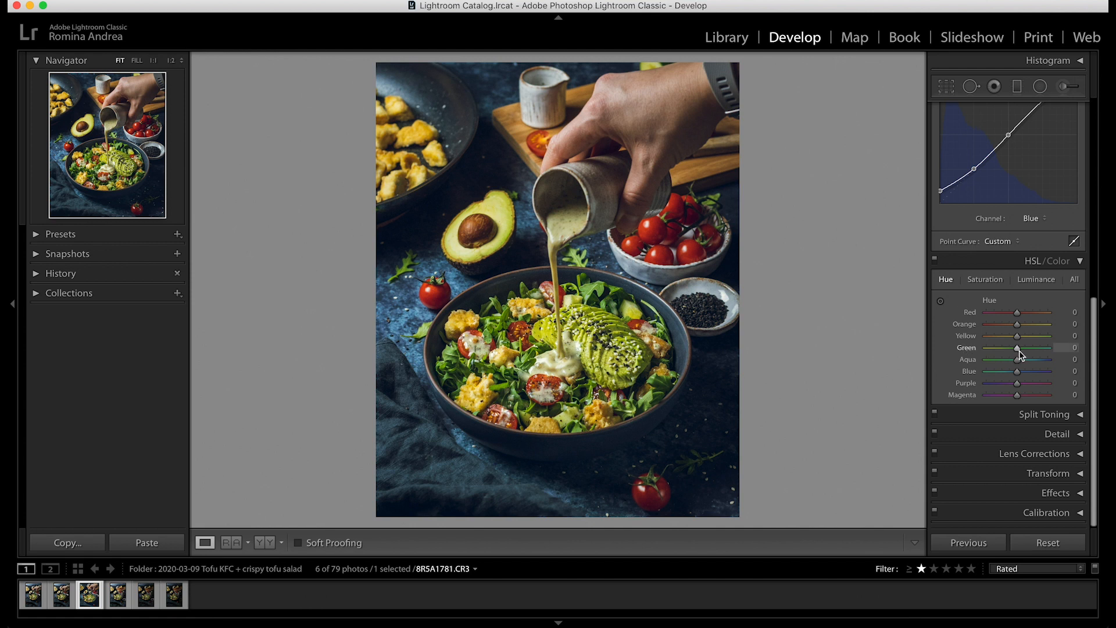
mouse_move(1020, 351)
mouse_down()
mouse_move(989, 350)
mouse_move(1064, 348)
mouse_move(987, 348)
mouse_move(1053, 348)
mouse_move(1020, 351)
mouse_up()
click(992, 280)
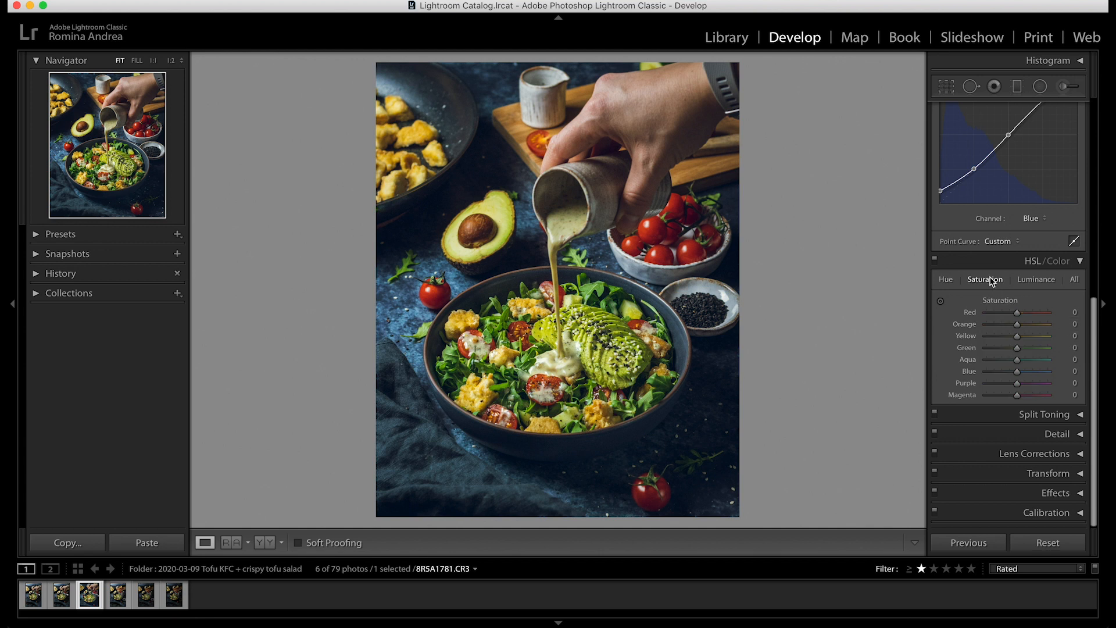
drag(1016, 348, 958, 349)
double_click(961, 348)
drag(1016, 348, 1017, 348)
click(1075, 347)
key(Up)
key(Up)
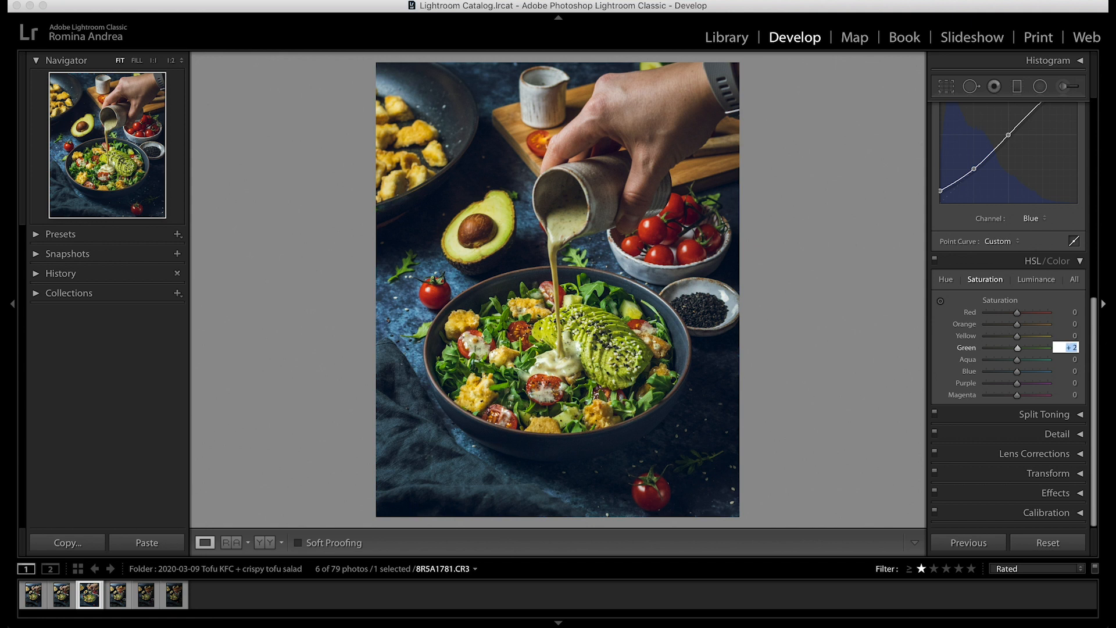
Set the Red saturation to +1 and nudge the Orange saturation up slightly.
click(1020, 316)
mouse_move(1020, 316)
mouse_down()
mouse_move(1076, 314)
mouse_move(962, 316)
mouse_move(1020, 314)
mouse_up()
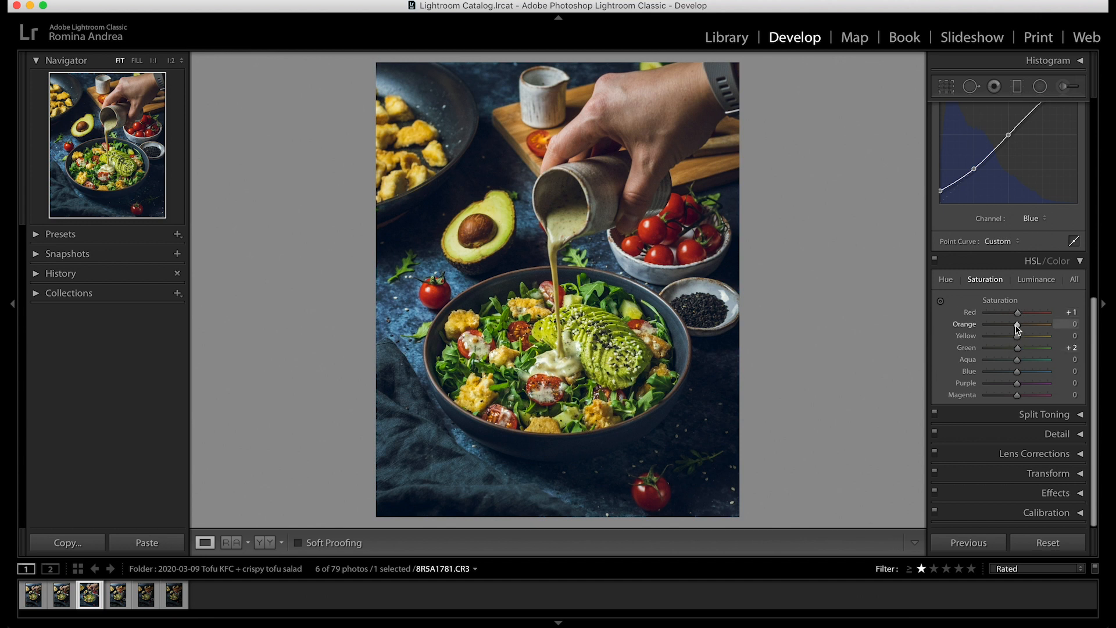
mouse_move(1017, 329)
mouse_down()
mouse_move(1034, 329)
mouse_move(988, 328)
mouse_move(1018, 327)
mouse_up()
Shift the Orange hue to −15 and collapse the HSL adjustments.
click(946, 279)
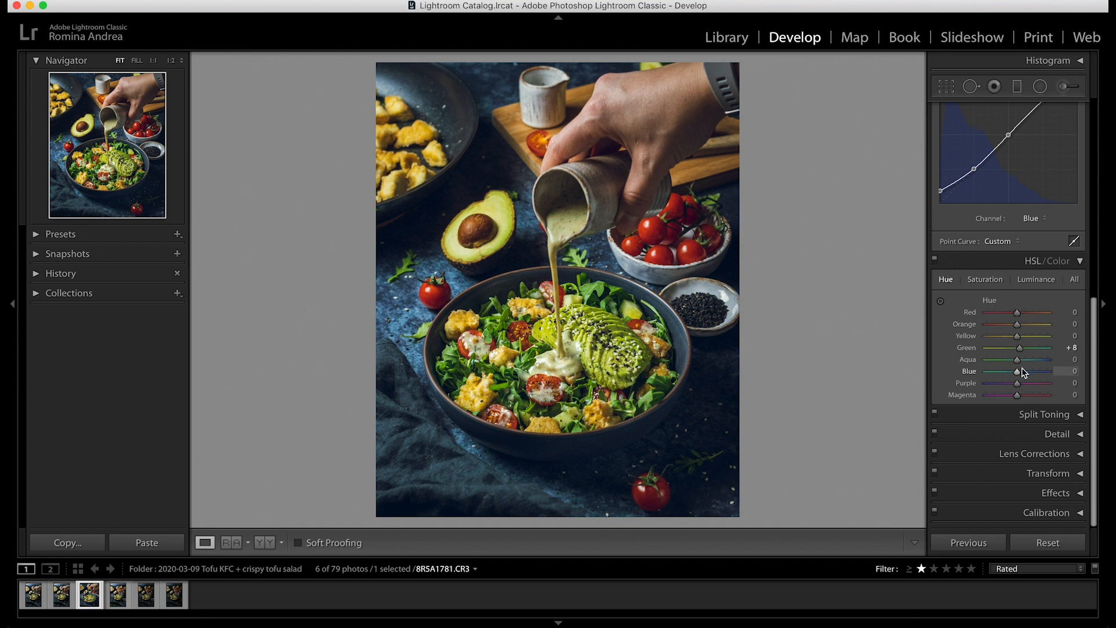
mouse_move(1017, 324)
mouse_down()
mouse_move(1003, 326)
mouse_move(1046, 329)
mouse_move(988, 328)
mouse_move(1012, 324)
mouse_up()
click(1068, 326)
key(Down)
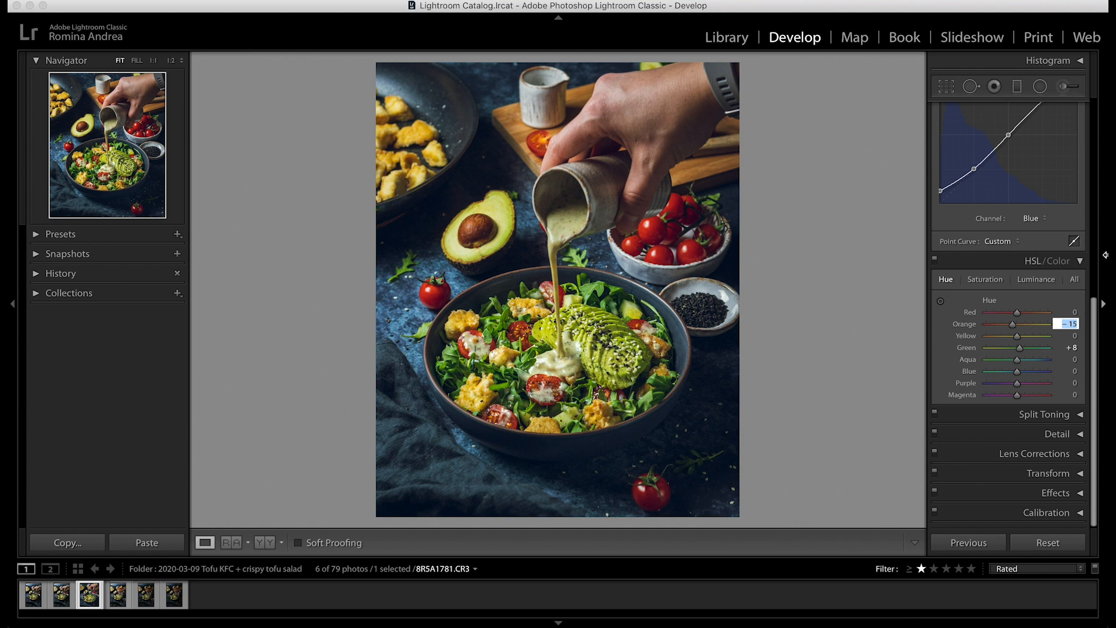
click(1079, 261)
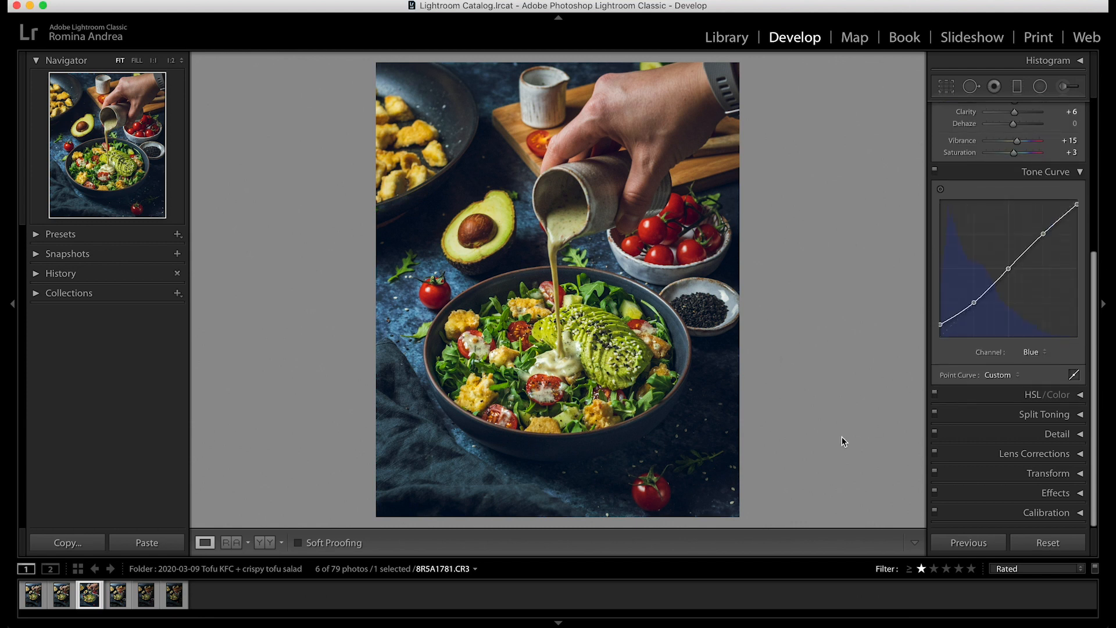
Compare the photo before and after side by side, and against the neighbouring unedited shot 8R5A1780.CR3.
click(267, 546)
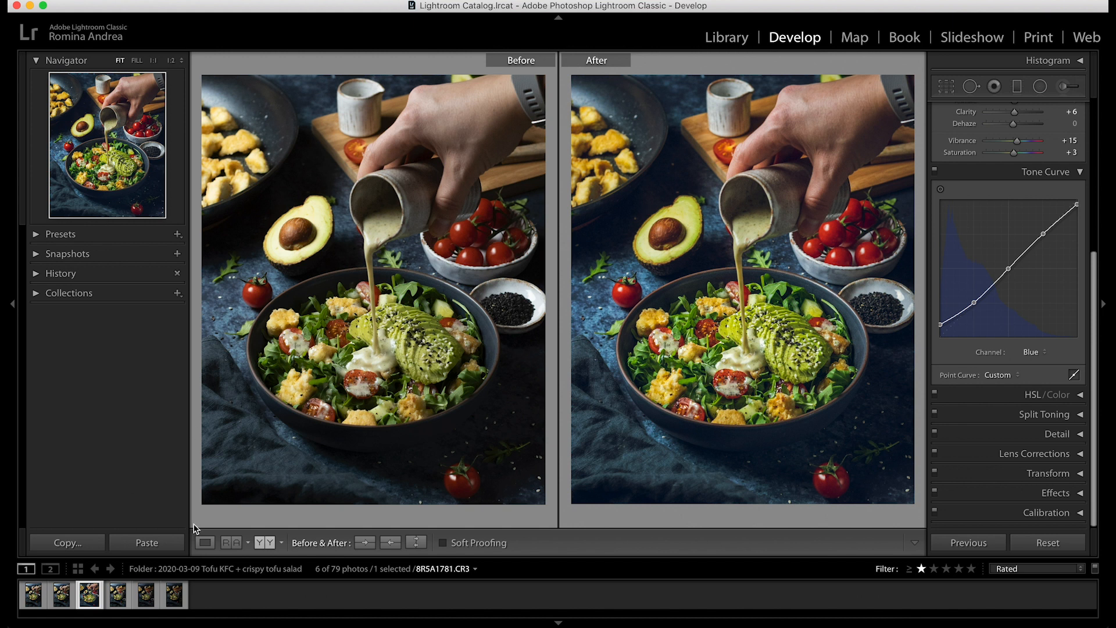
click(205, 542)
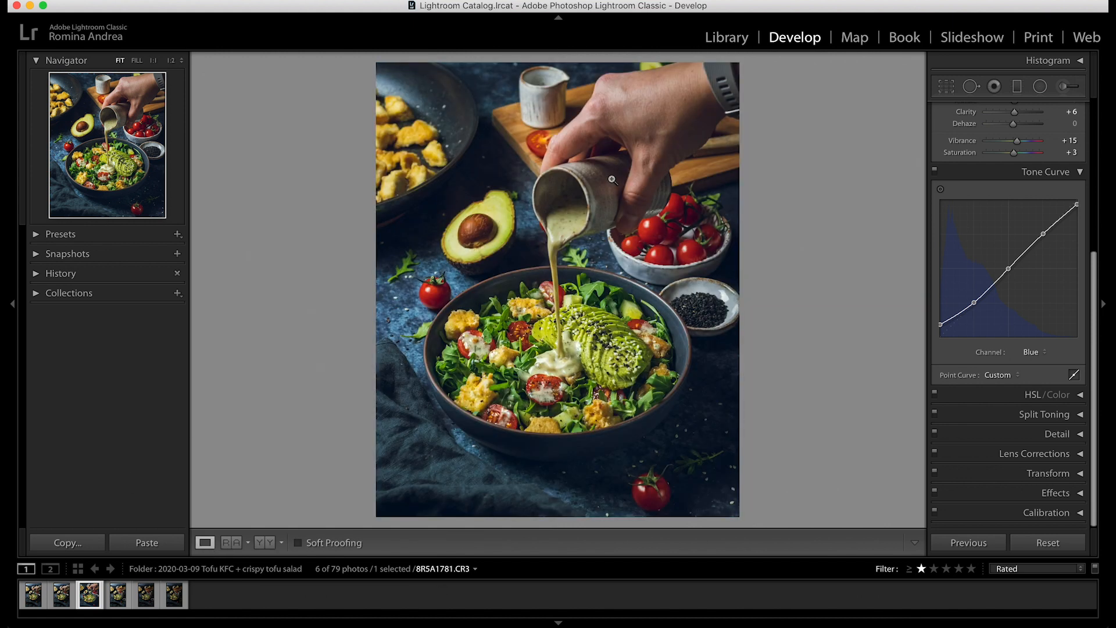
click(63, 596)
click(90, 596)
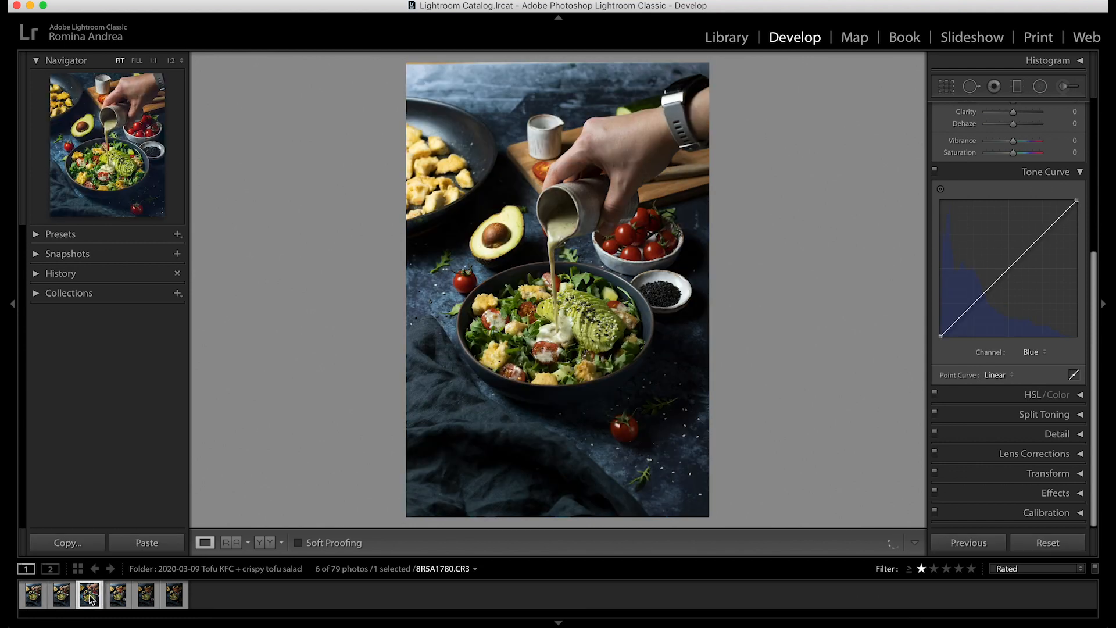
Copy the develop settings of 8R5A1781.CR3 without local adjustments, spot removal and crop, and paste them onto 8R5A1780.CR3.
click(69, 542)
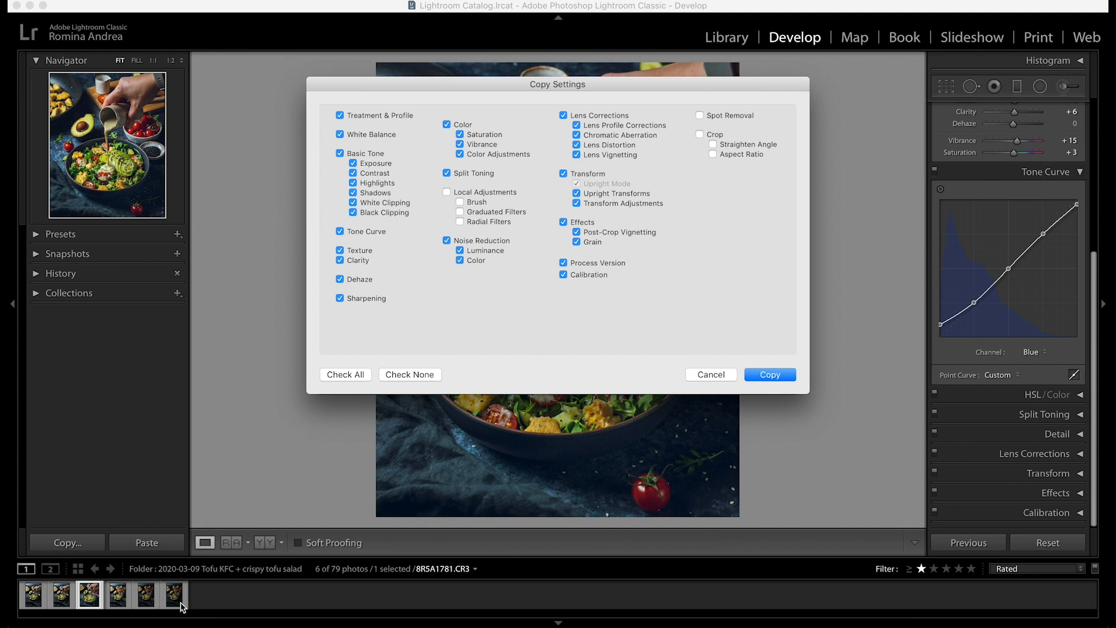
click(770, 375)
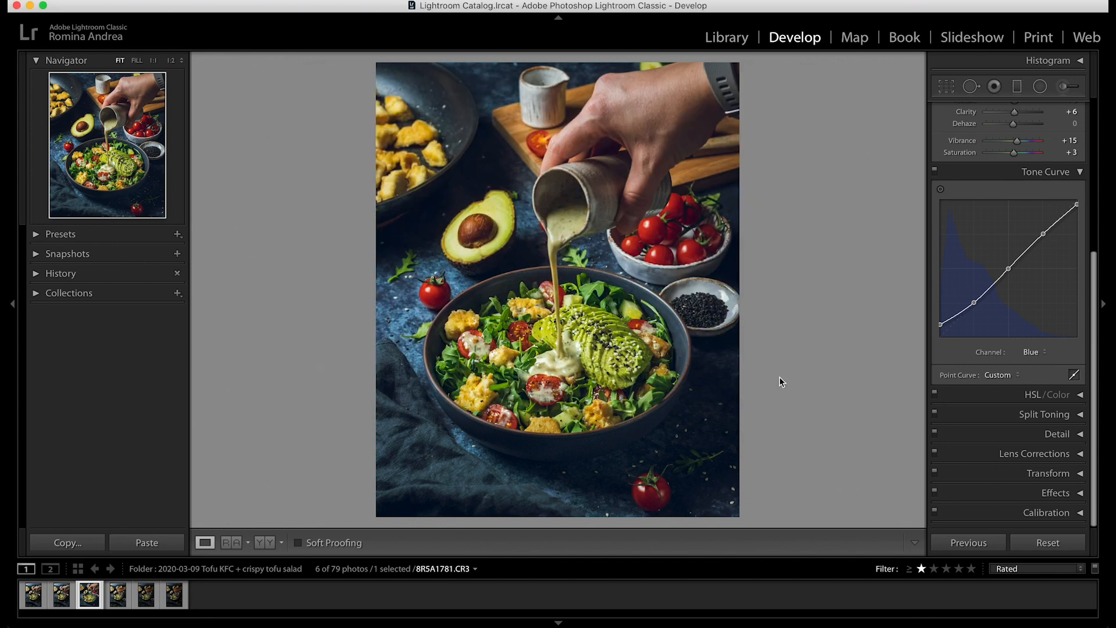
click(61, 597)
click(148, 542)
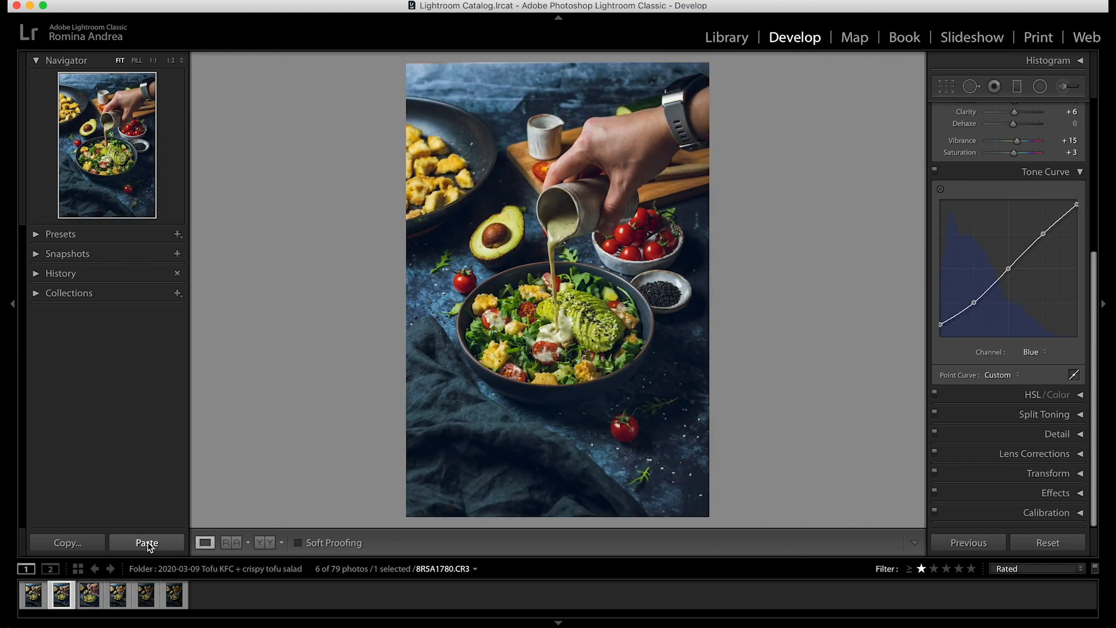
Paste the copied develop settings onto photos 8R5A1776.CR3 and 8R5A1783.CR3.
key(Left)
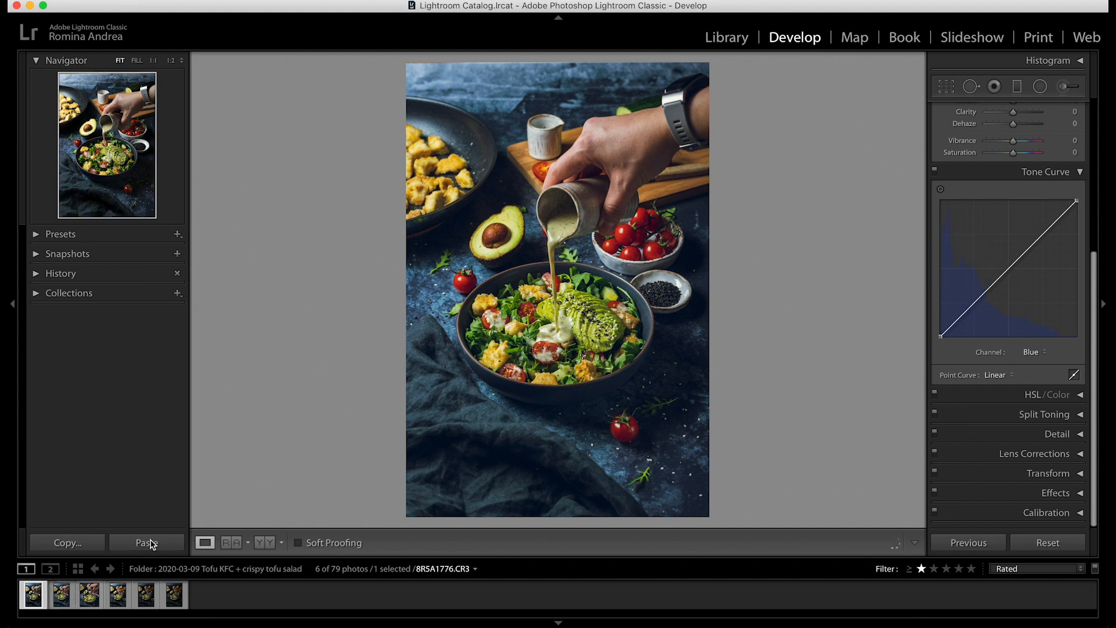
click(149, 542)
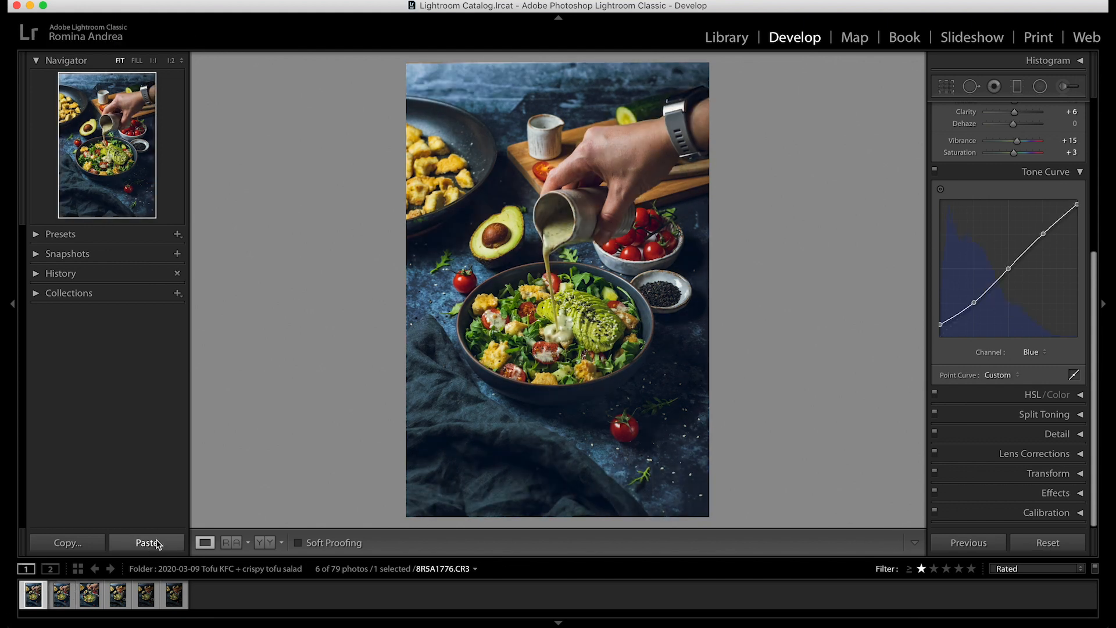
click(117, 594)
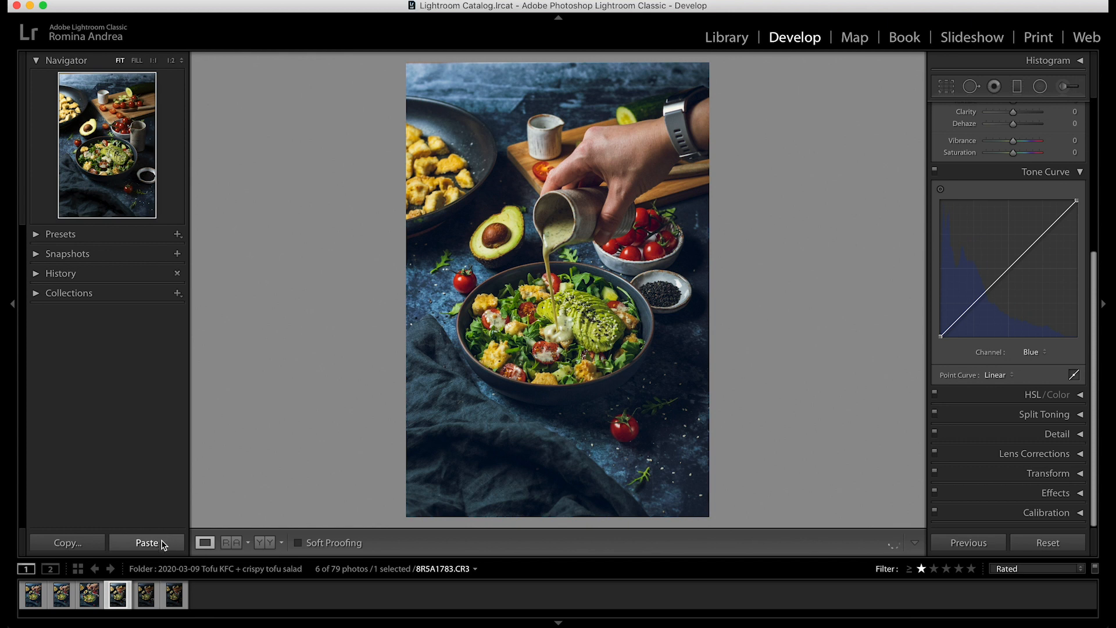
click(161, 544)
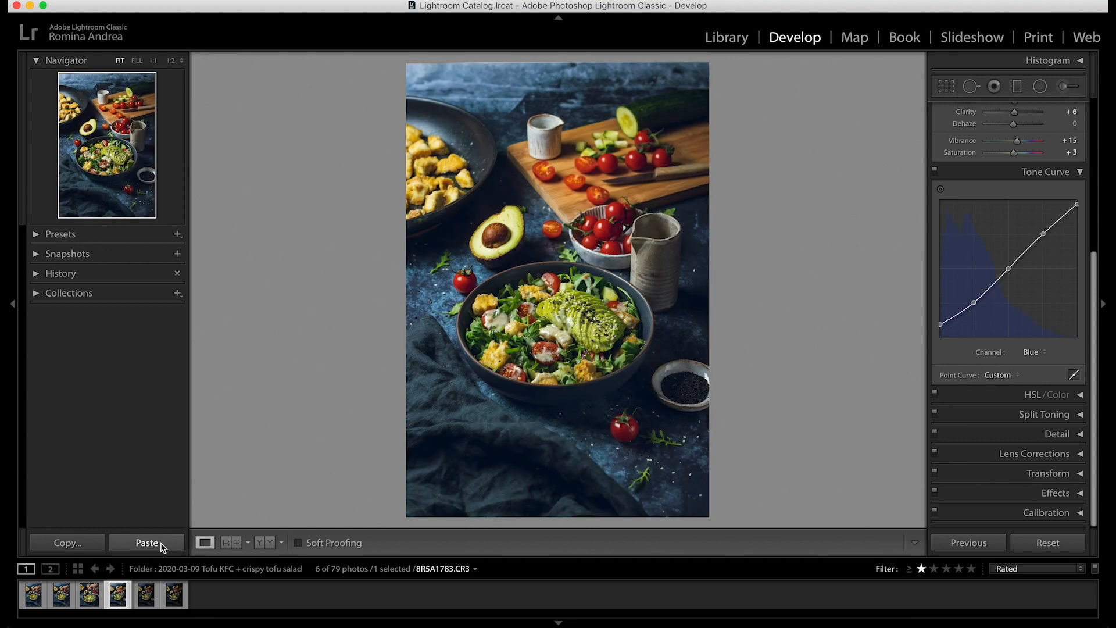
Paste the copied settings onto 8R5A1787.CR3 and raise its Exposure to +1.15.
click(146, 594)
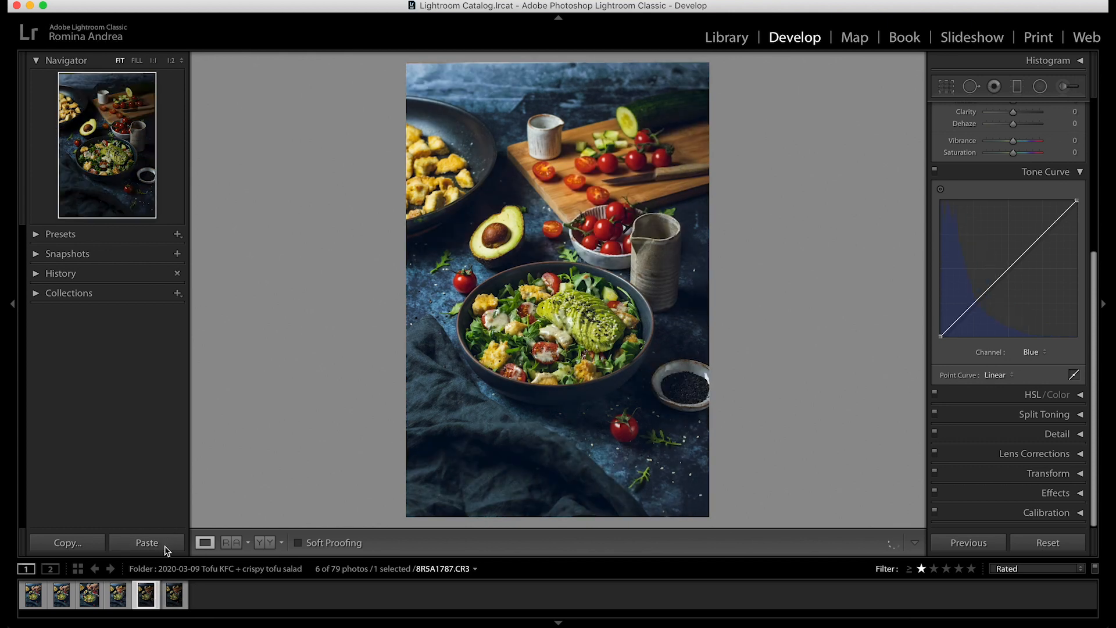
click(165, 549)
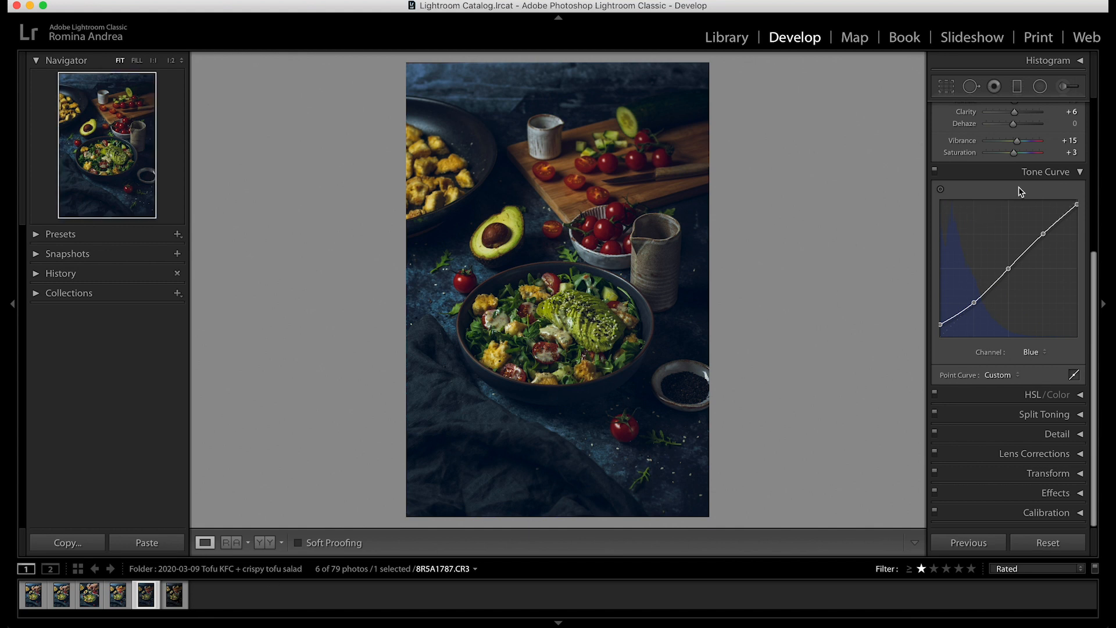
scroll(1018, 186, up, 5)
drag(1017, 174, 1020, 173)
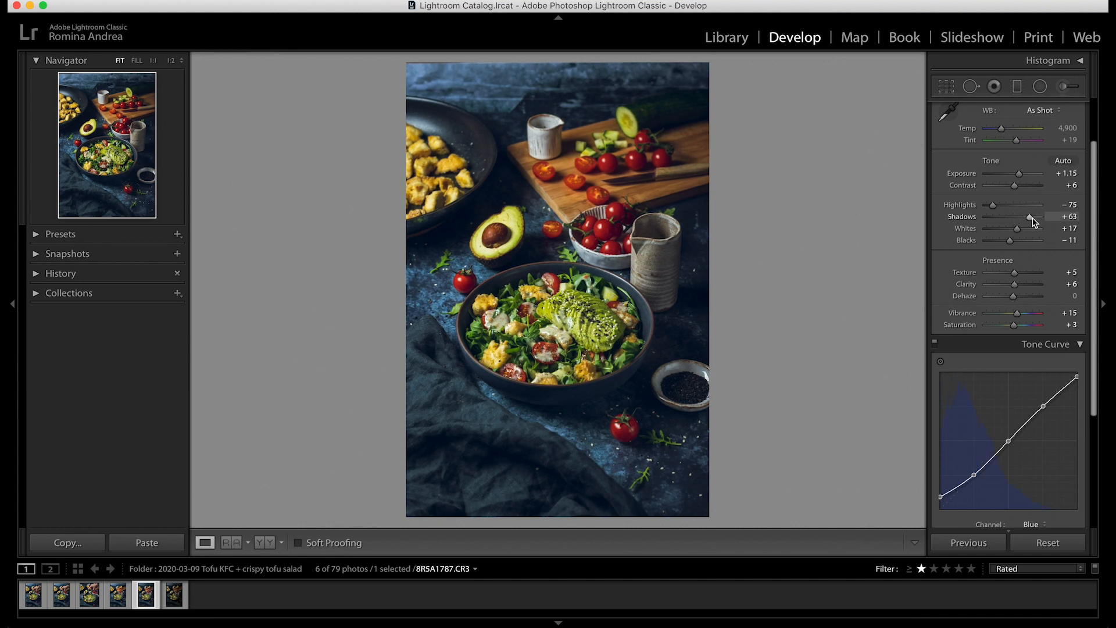
Paste the copied settings onto 8R5A1797.CR3 with Exposure raised to +1.20, and return to 8R5A1781.CR3.
click(175, 594)
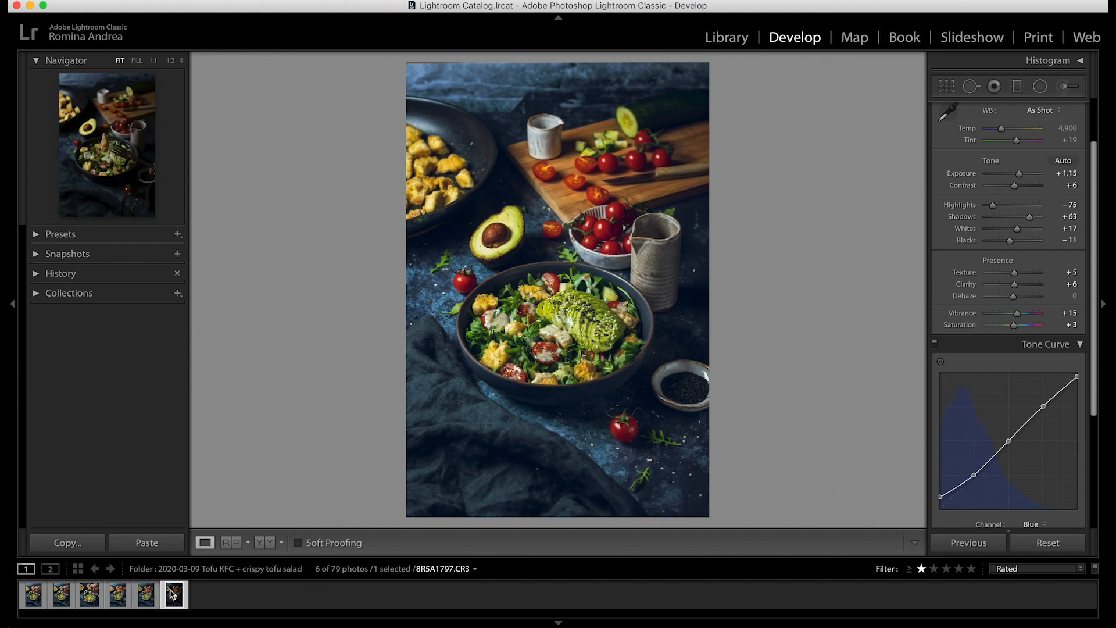
click(155, 543)
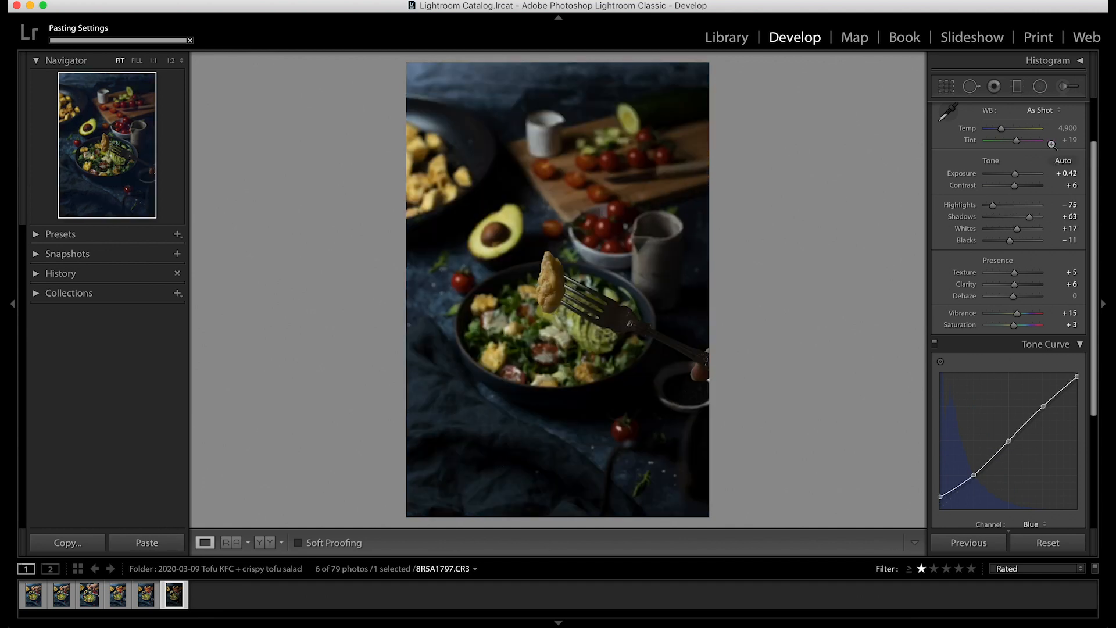
drag(1017, 176, 1019, 175)
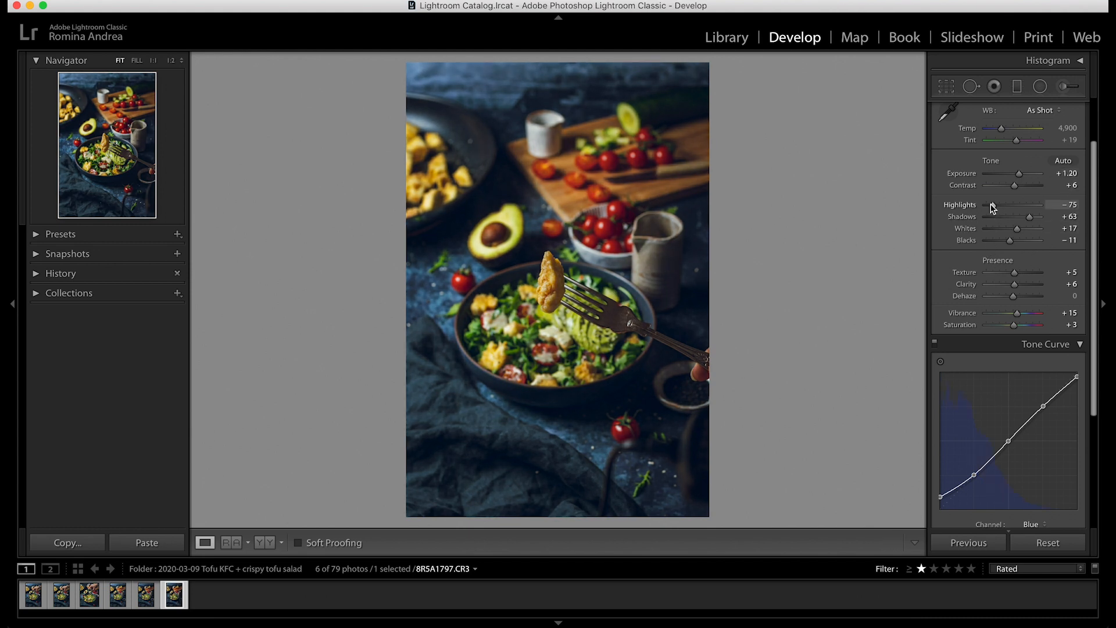
click(89, 594)
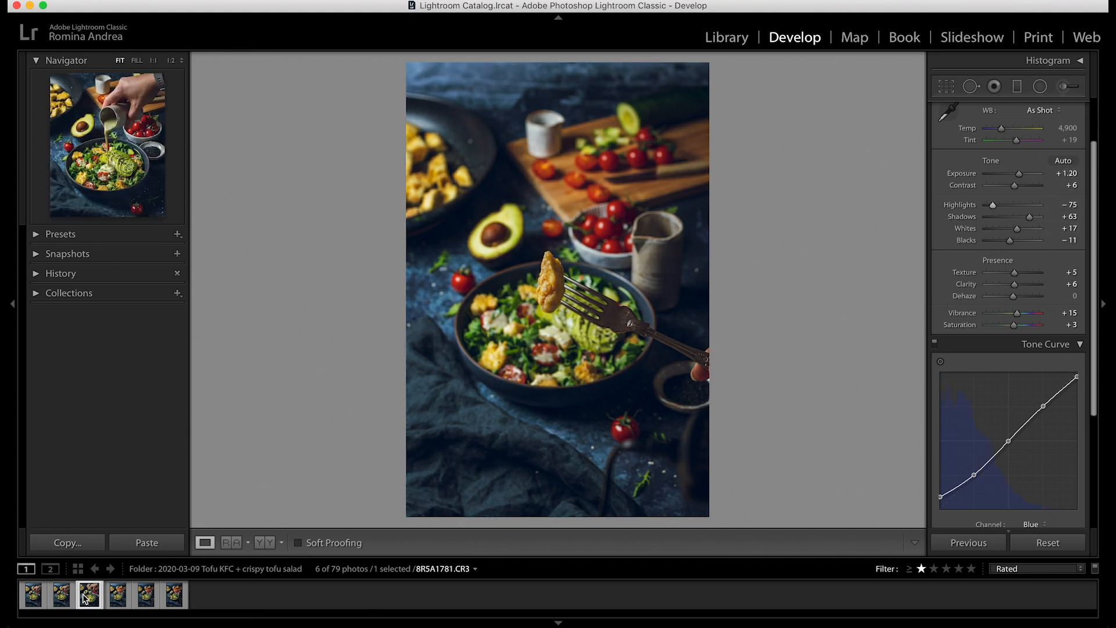